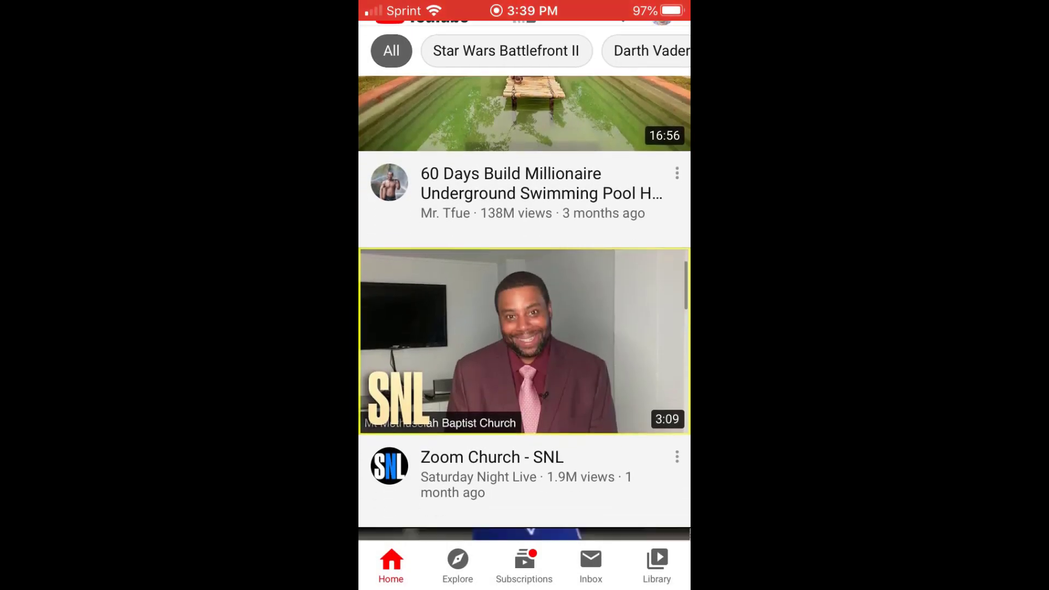
# Scroll the YouTube home feed down past the videos to the SHEIN sponsored ad.
pyautogui.scroll(-5, 524, 284)
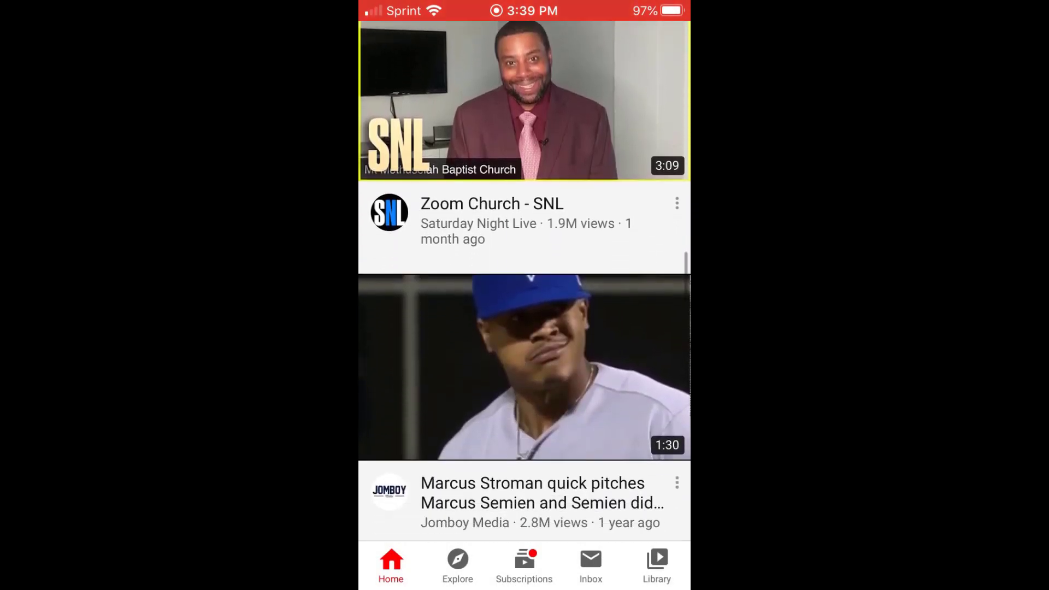
pyautogui.scroll(-5, 525, 284)
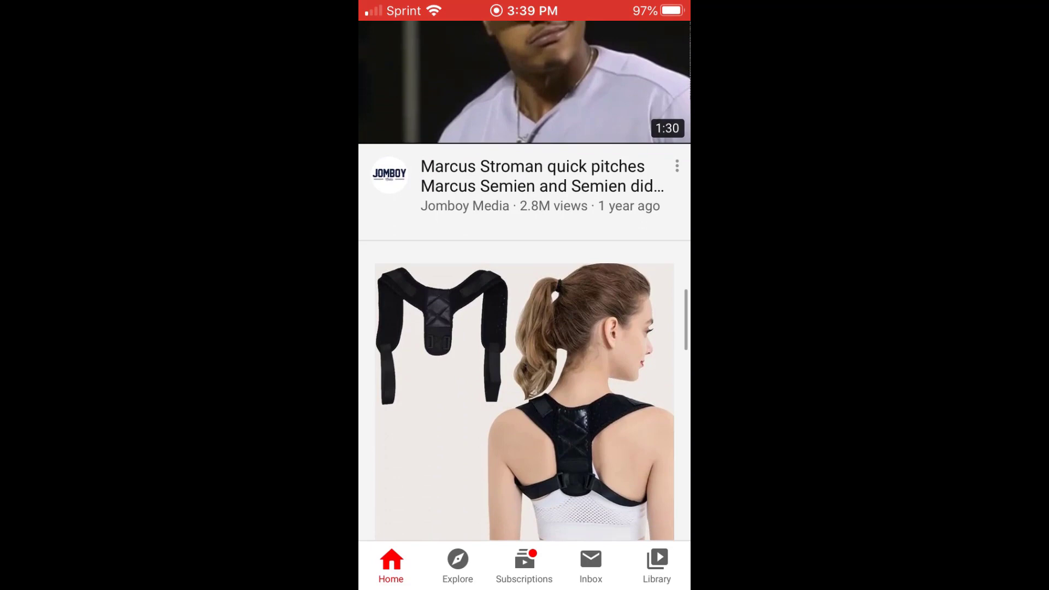
pyautogui.scroll(-1, 525, 284)
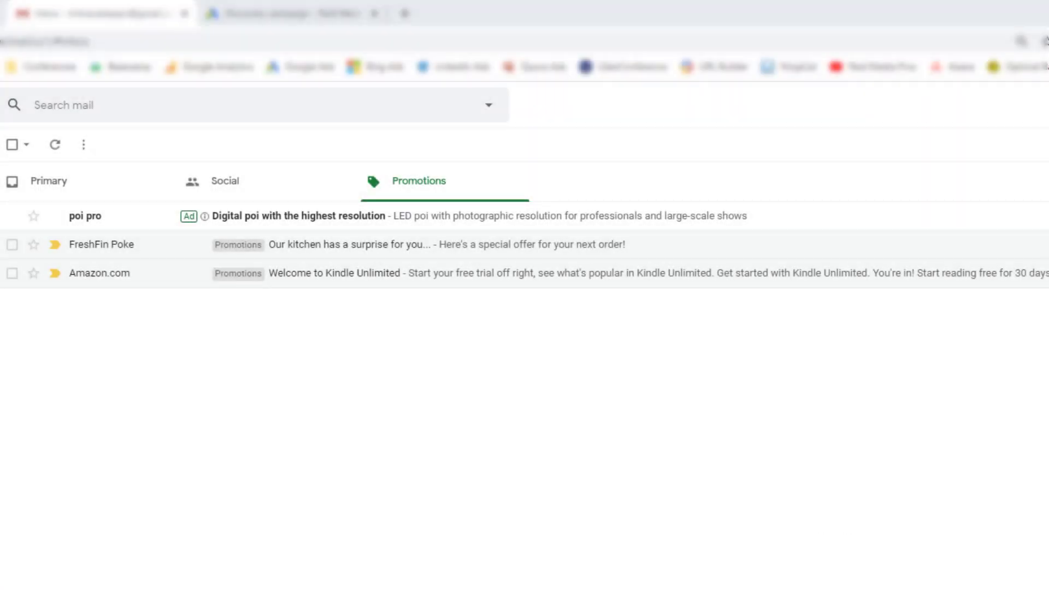
# Expand the poi pro sponsored ad in Gmail Promotions to show its Ignis Pixel product cards.
pyautogui.click(324, 221)
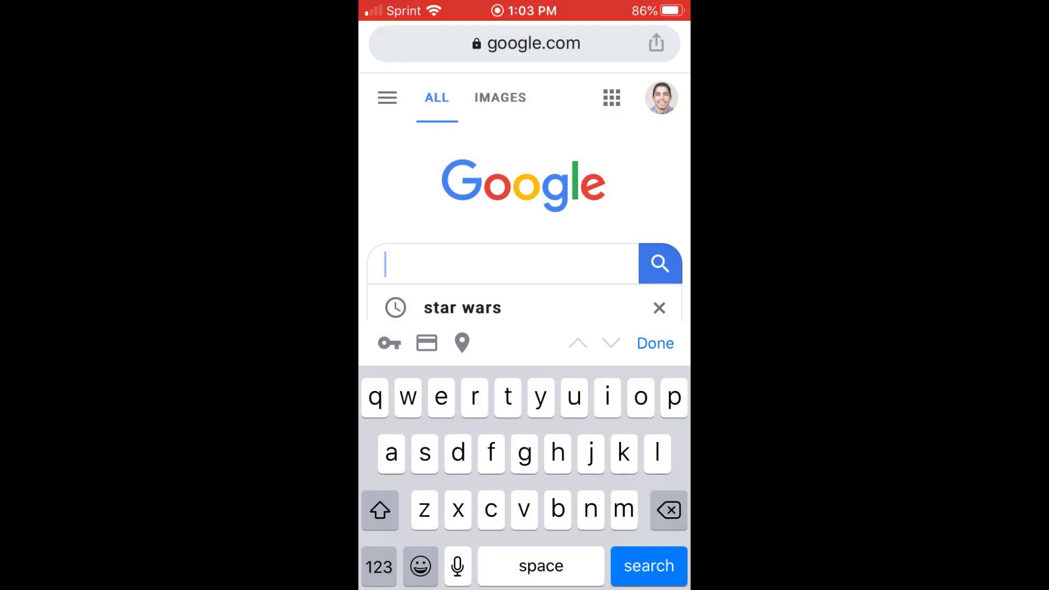
# Search Google on the phone for 'star wars'.
pyautogui.write('s')
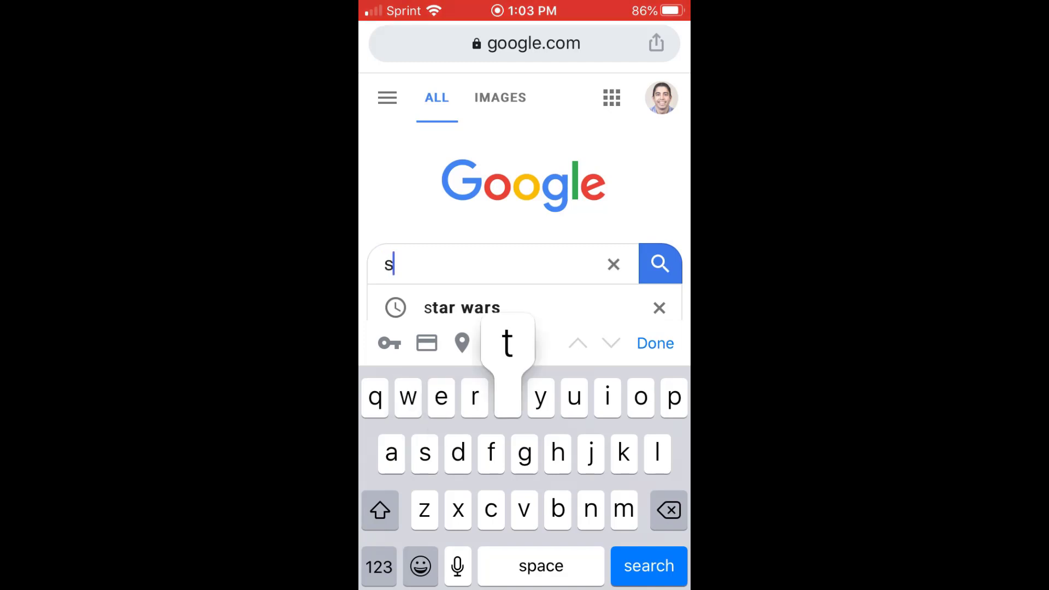
pyautogui.write('tar wars')
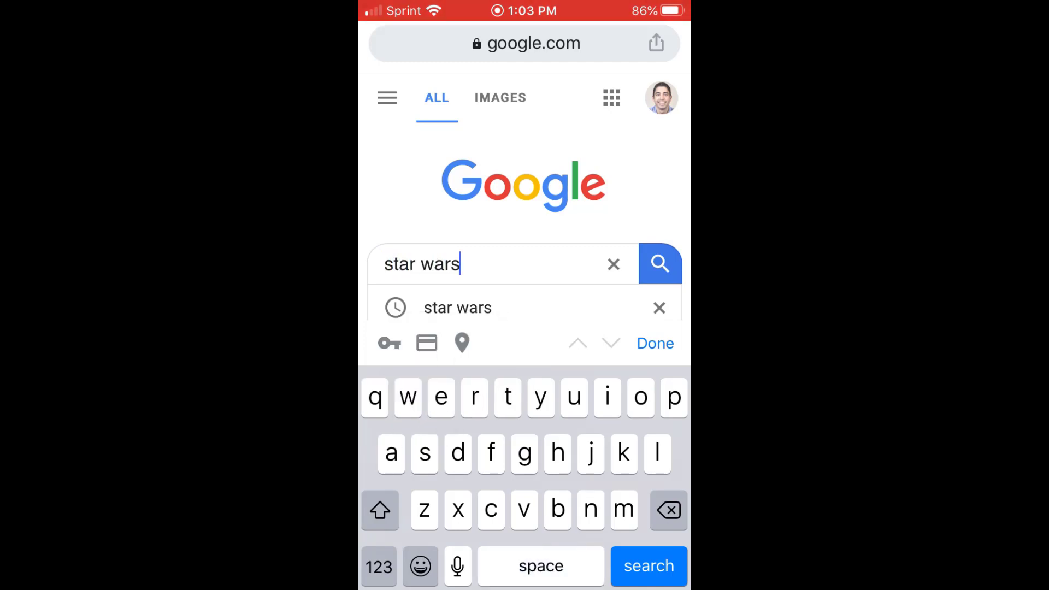
pyautogui.press('Return')
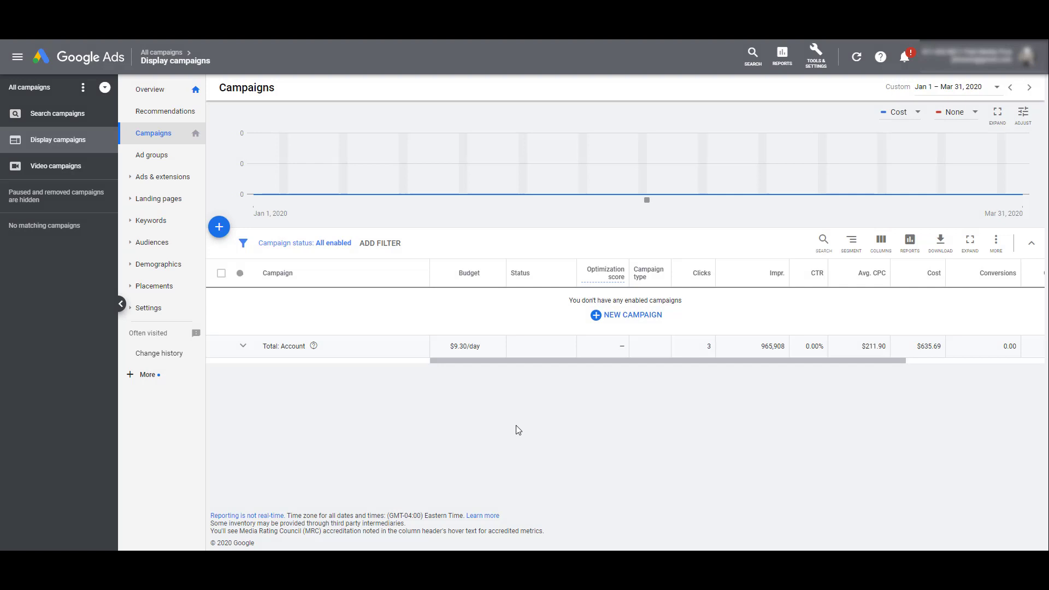
# Create a new campaign of the Discovery type and continue to its settings form.
pyautogui.click(217, 228)
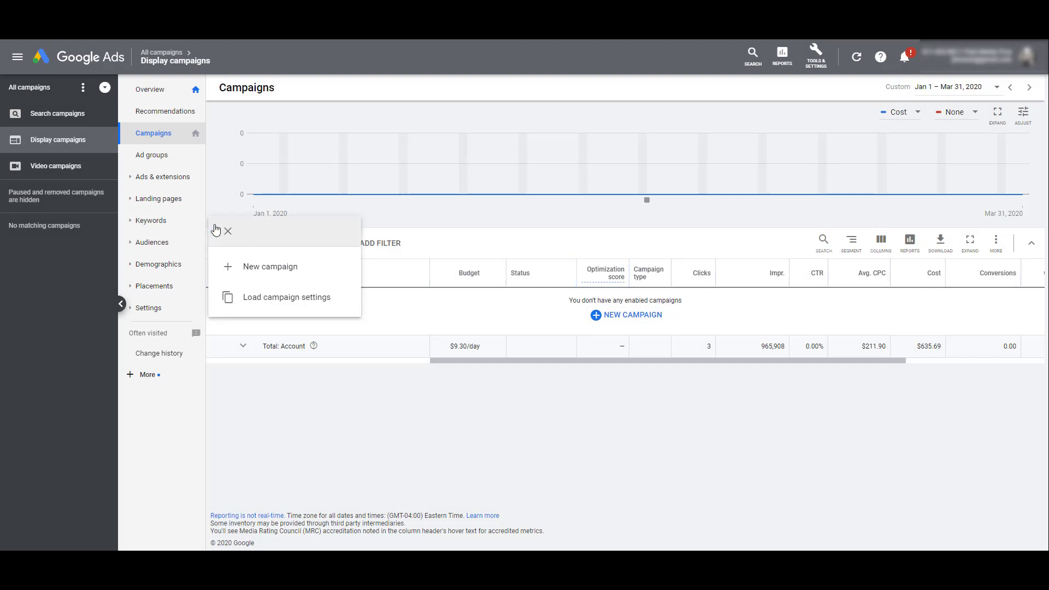
pyautogui.click(256, 266)
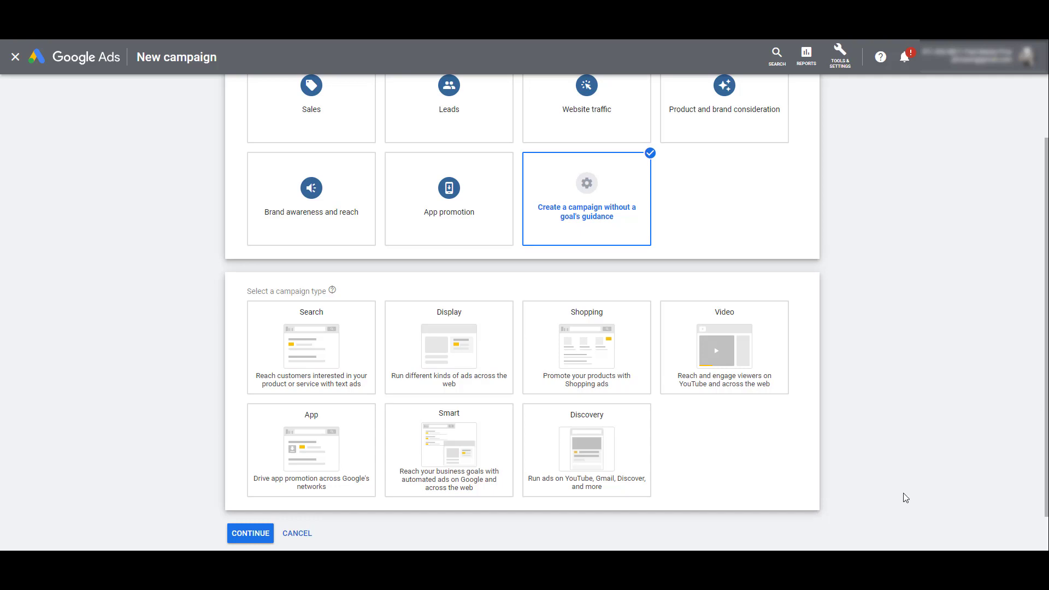
pyautogui.click(555, 466)
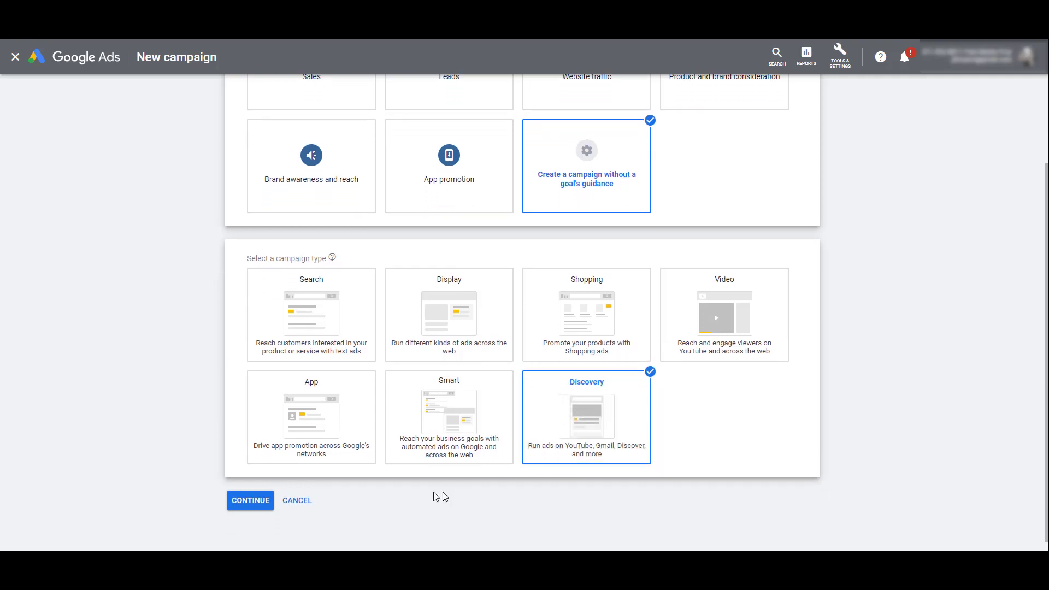
pyautogui.click(251, 500)
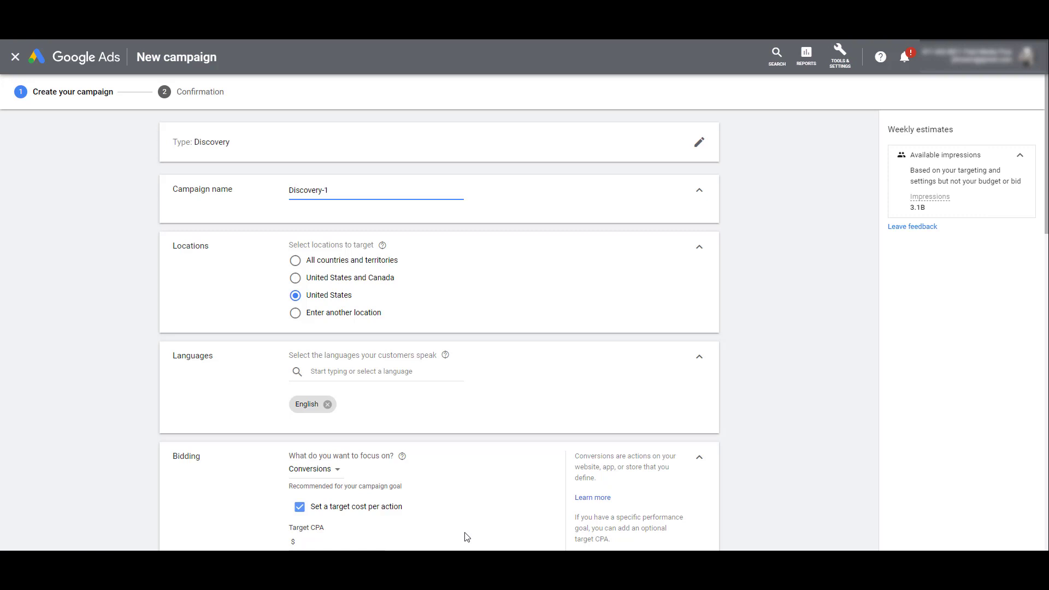
# Rename the campaign to 'Discovery Campaign Demo'.
pyautogui.hotkey('ctrl', 'a')
pyautogui.write('Discovery Campaign Demo')
pyautogui.scroll(-2, 212, 251)
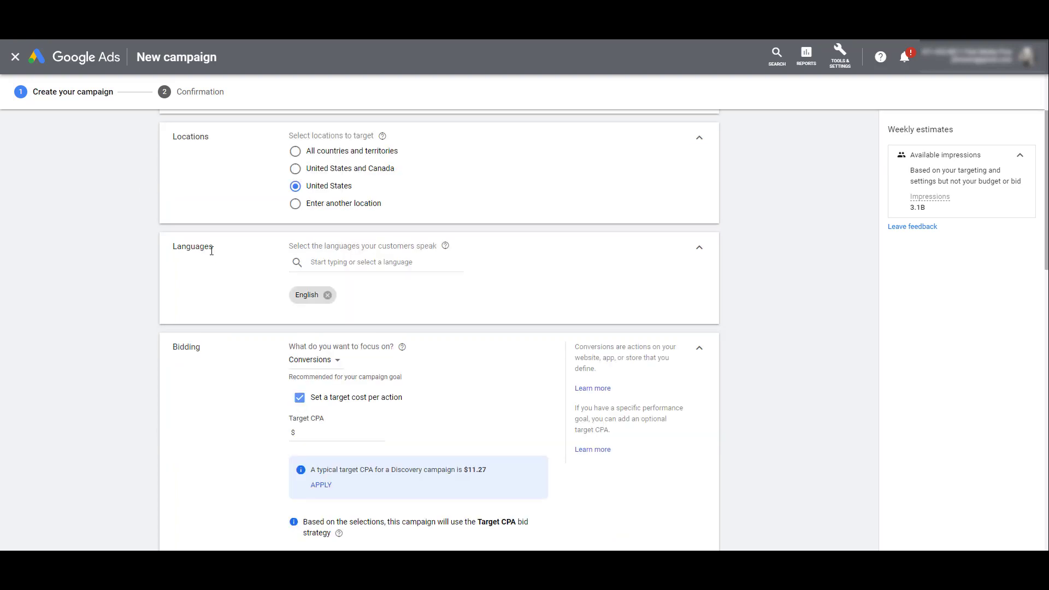
pyautogui.scroll(-2, 218, 251)
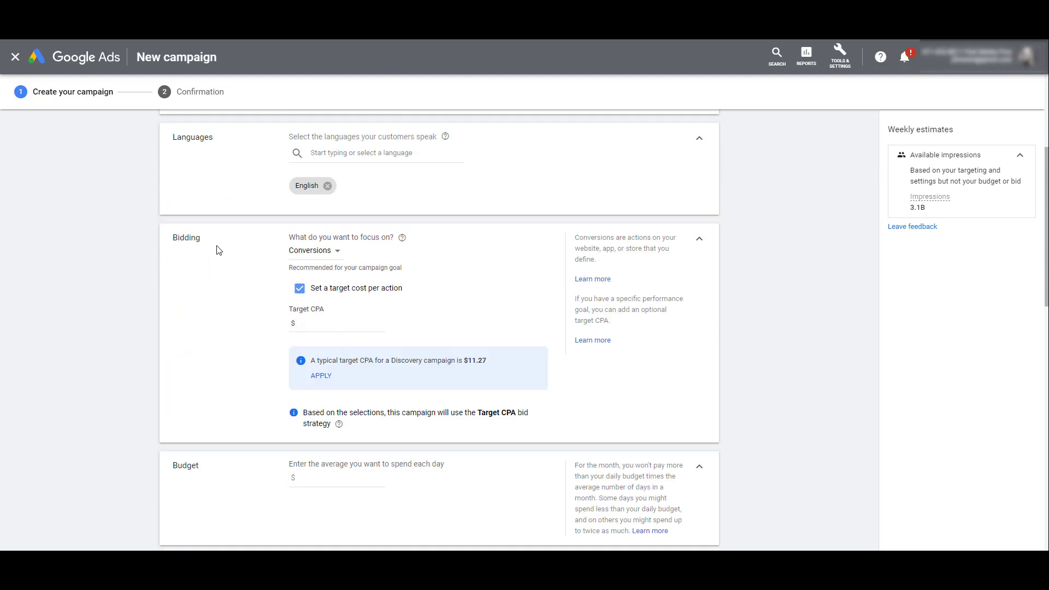
# Focus bidding on Conversions with a $10.00 target CPA, toggling the target off and back on.
pyautogui.click(315, 254)
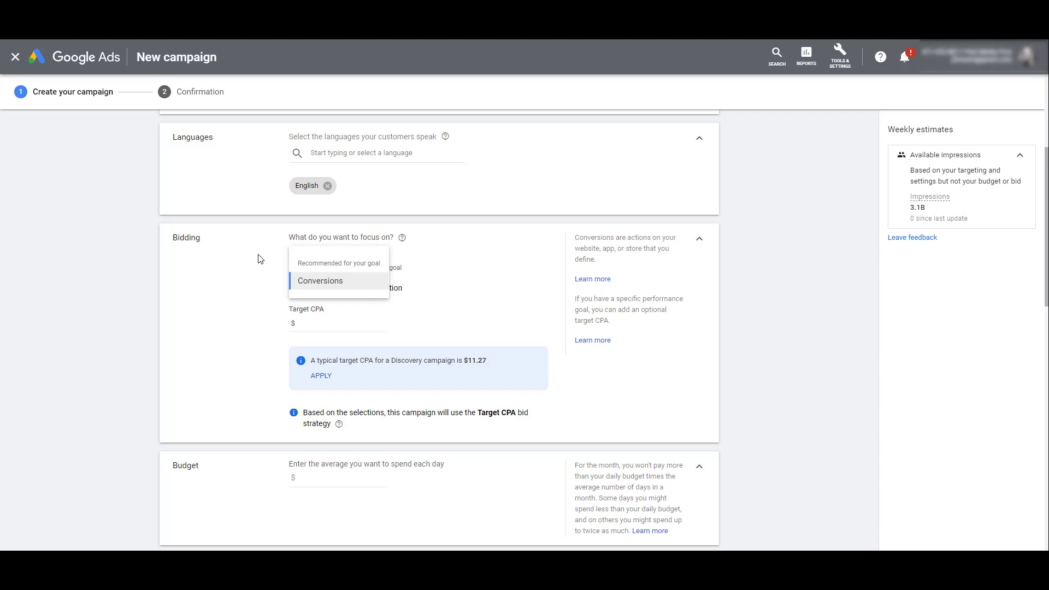
pyautogui.click(350, 291)
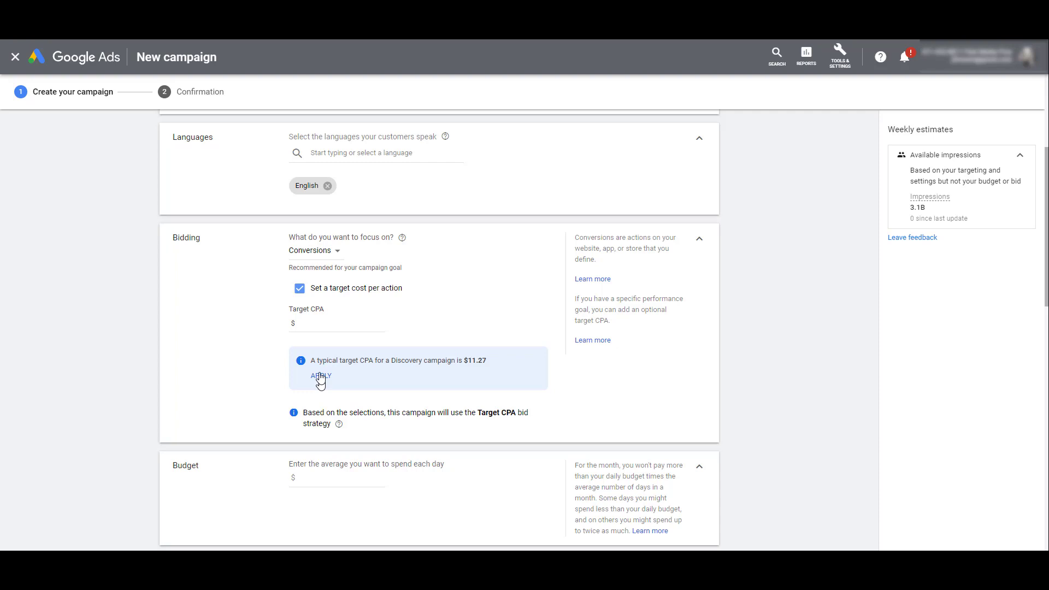
pyautogui.click(324, 323)
pyautogui.write('10.00')
pyautogui.click(229, 311)
pyautogui.click(299, 290)
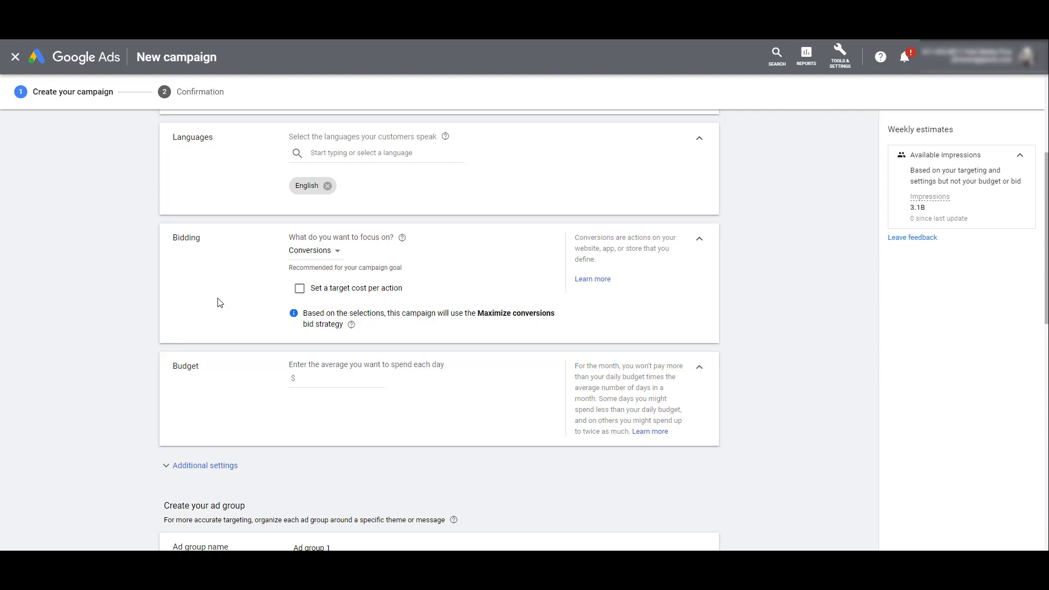
pyautogui.click(300, 288)
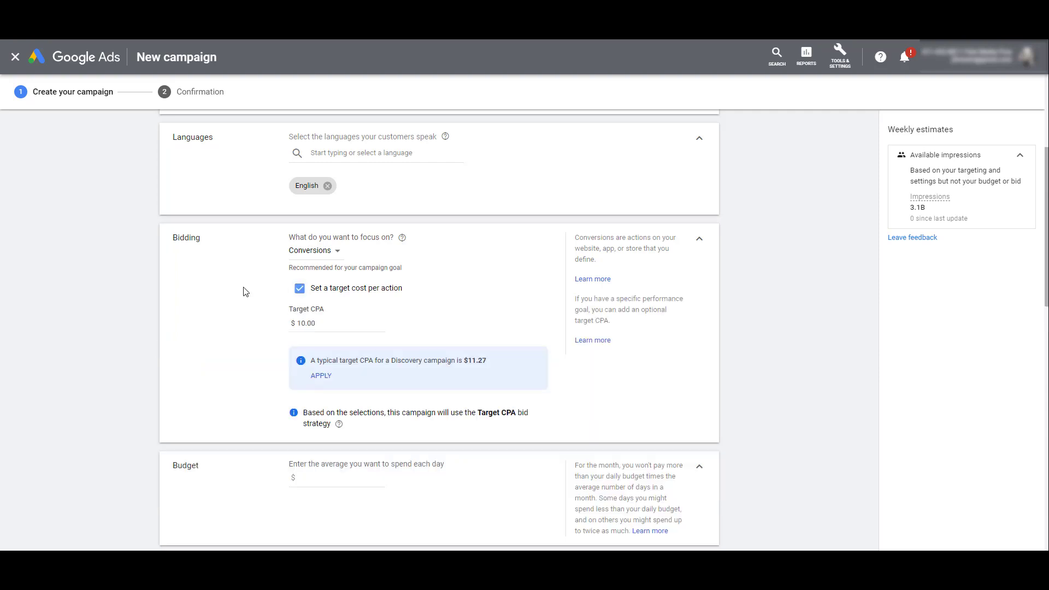
# Set the campaign's daily budget to $100.00.
pyautogui.scroll(-4, 257, 293)
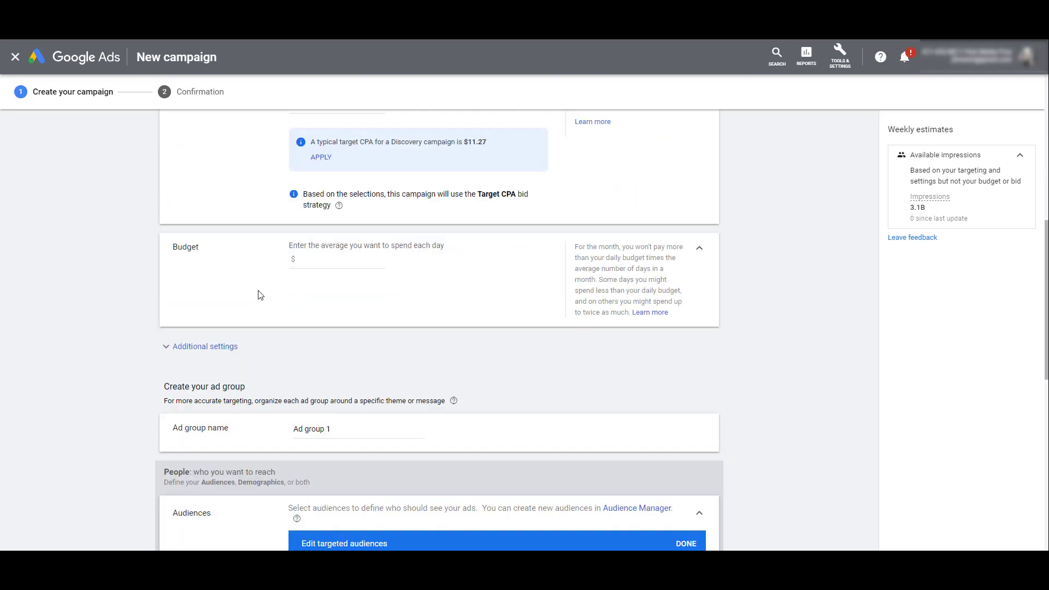
pyautogui.click(311, 258)
pyautogui.write('0')
pyautogui.scroll(-1, 311, 258)
# Reveal additional settings, glance at URL options and conversions, then expand Content exclusions.
pyautogui.click(211, 292)
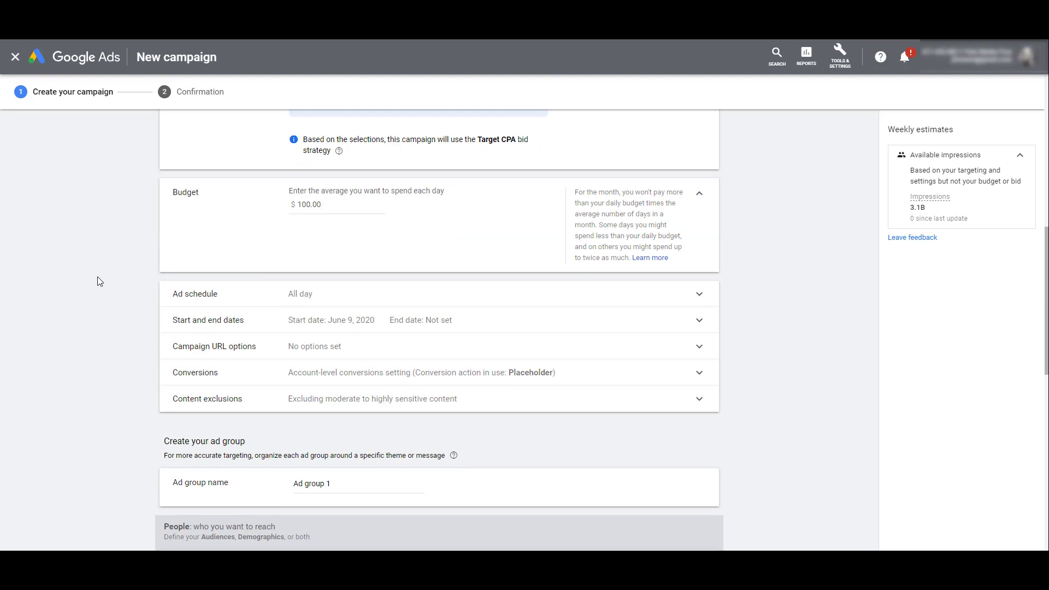
pyautogui.click(324, 348)
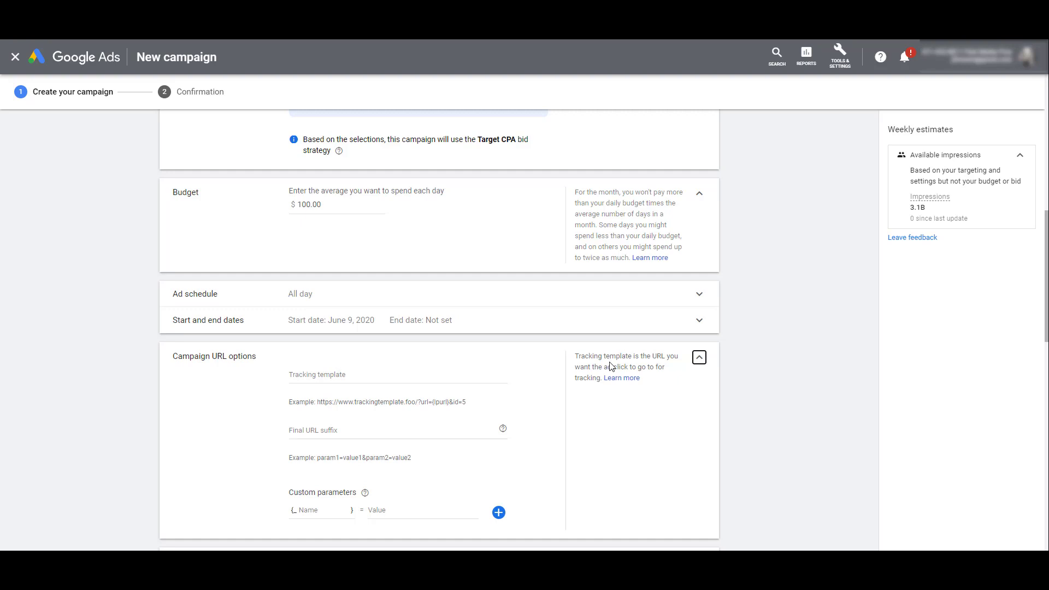
pyautogui.click(699, 358)
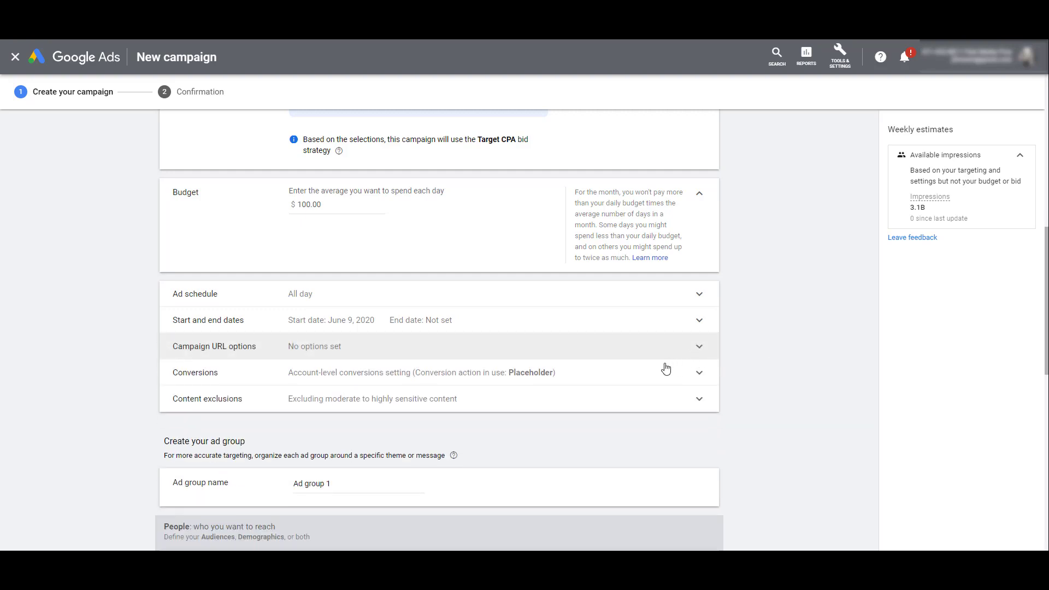
pyautogui.click(664, 375)
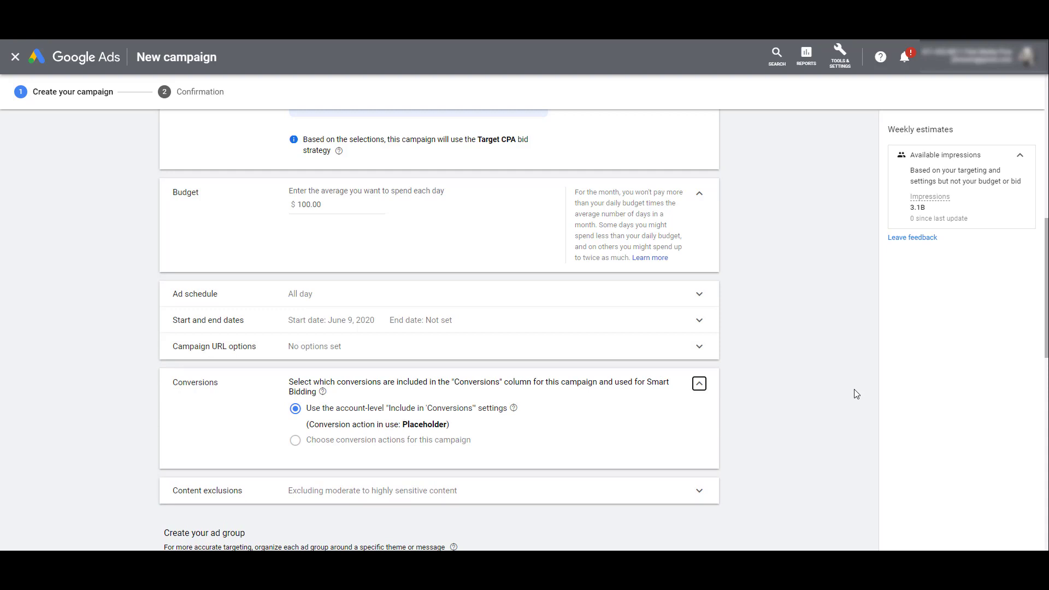
pyautogui.click(699, 383)
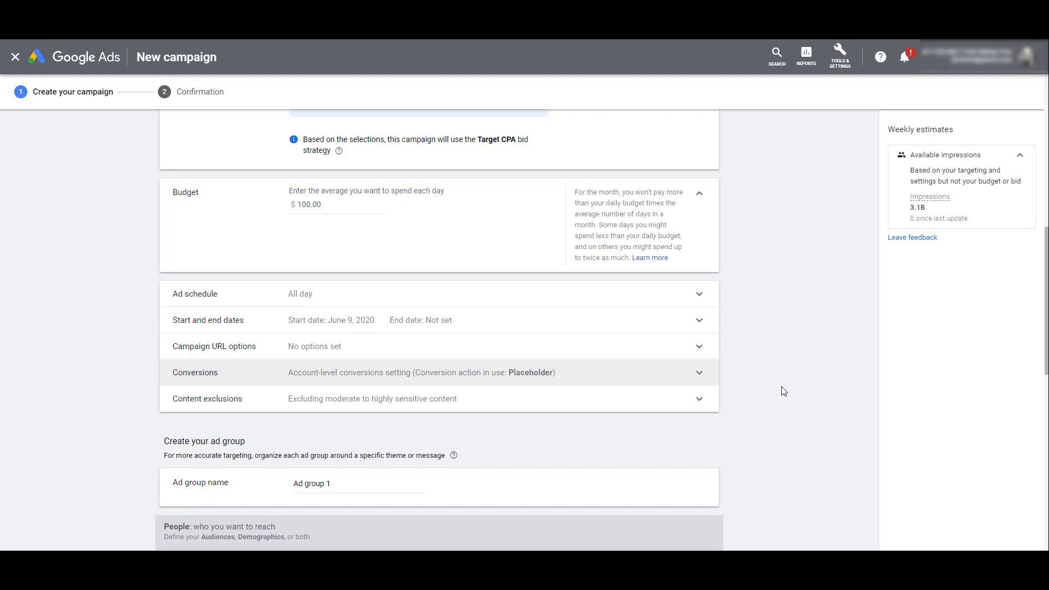
pyautogui.click(633, 405)
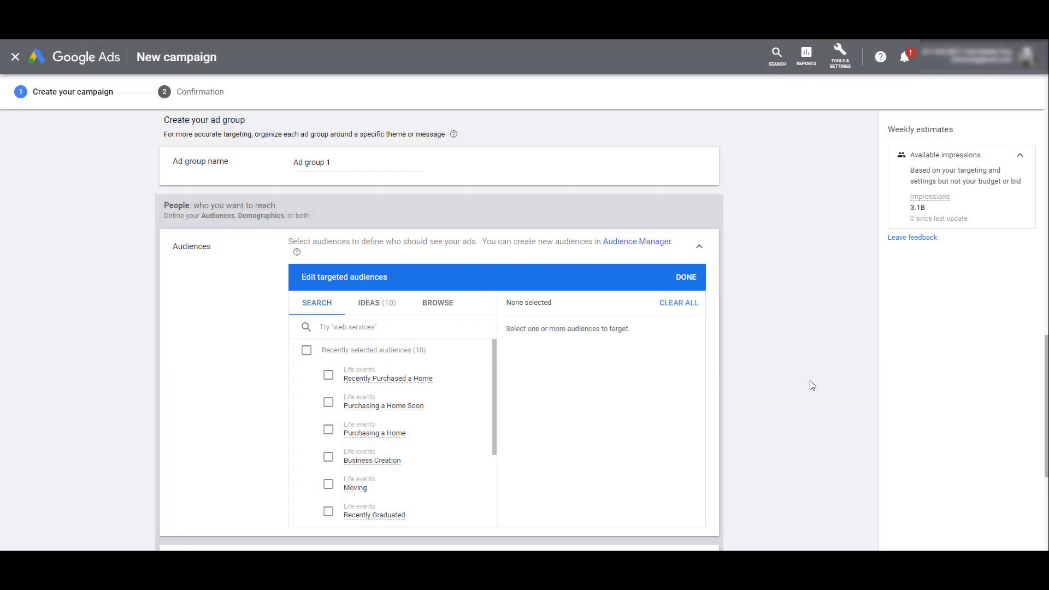
# Rename the ad group to 'Discovery Campaign Ad Group'.
pyautogui.click(359, 162)
pyautogui.hotkey('ctrl', 'a')
pyautogui.write('Discovery Campaign Ad Group')
pyautogui.click(776, 271)
pyautogui.scroll(-2, 776, 263)
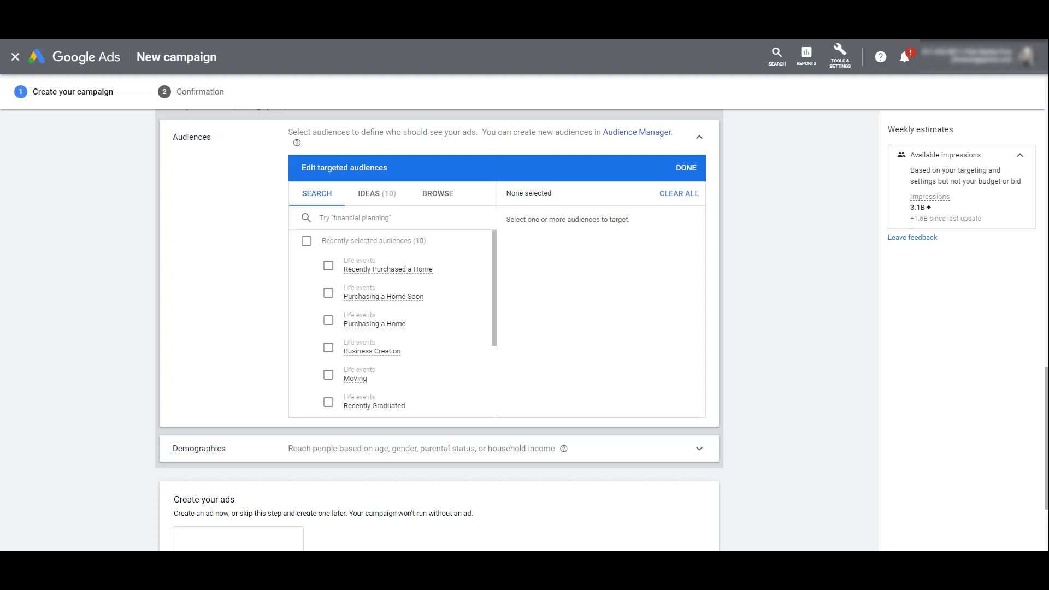
# Browse 'Who they are' demographics: homeownership, education, marital and parental status.
pyautogui.click(437, 193)
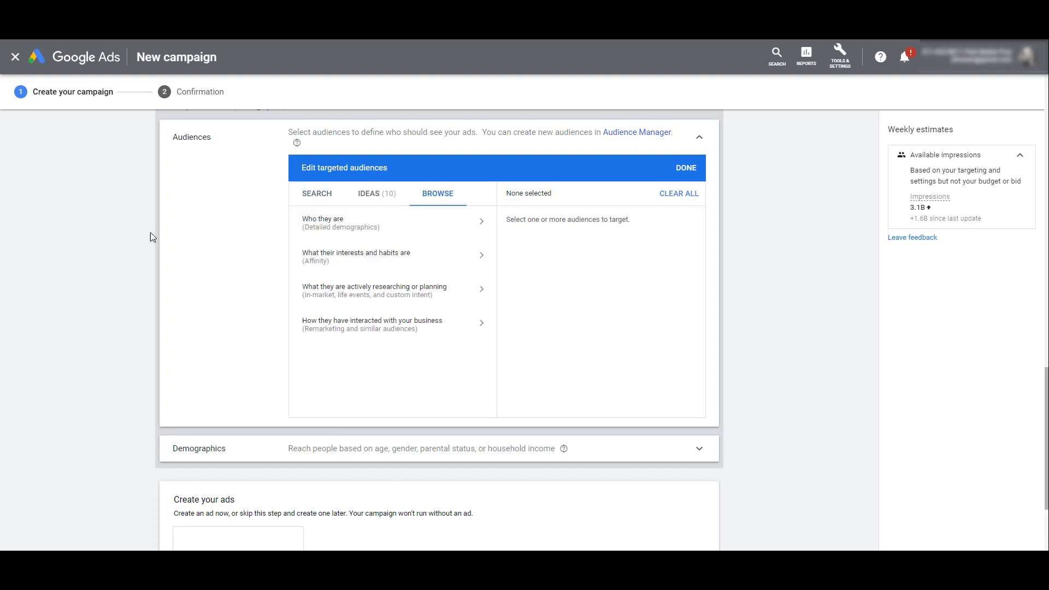
pyautogui.click(428, 223)
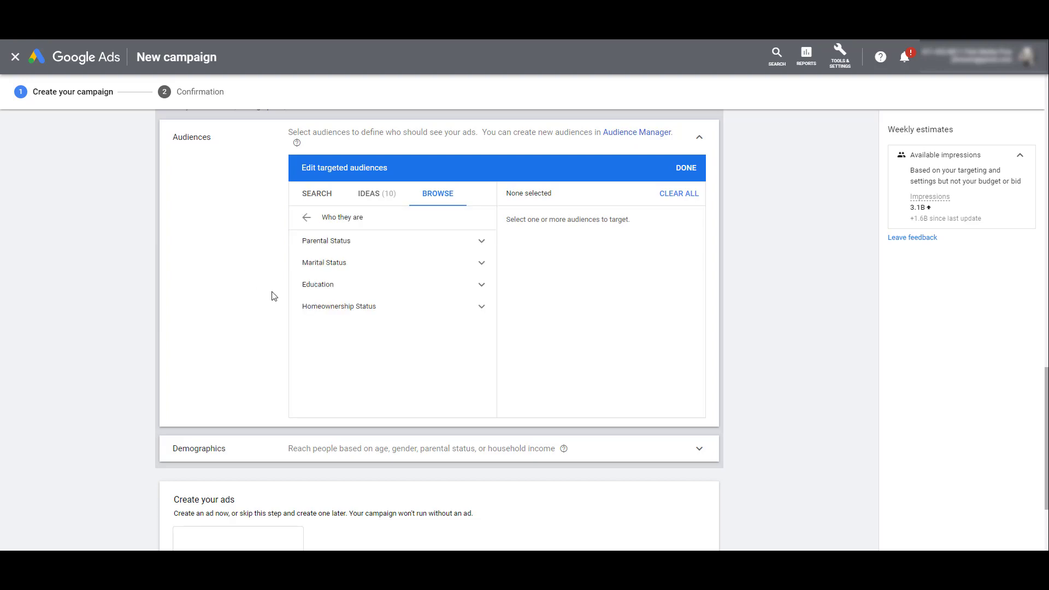
pyautogui.click(483, 308)
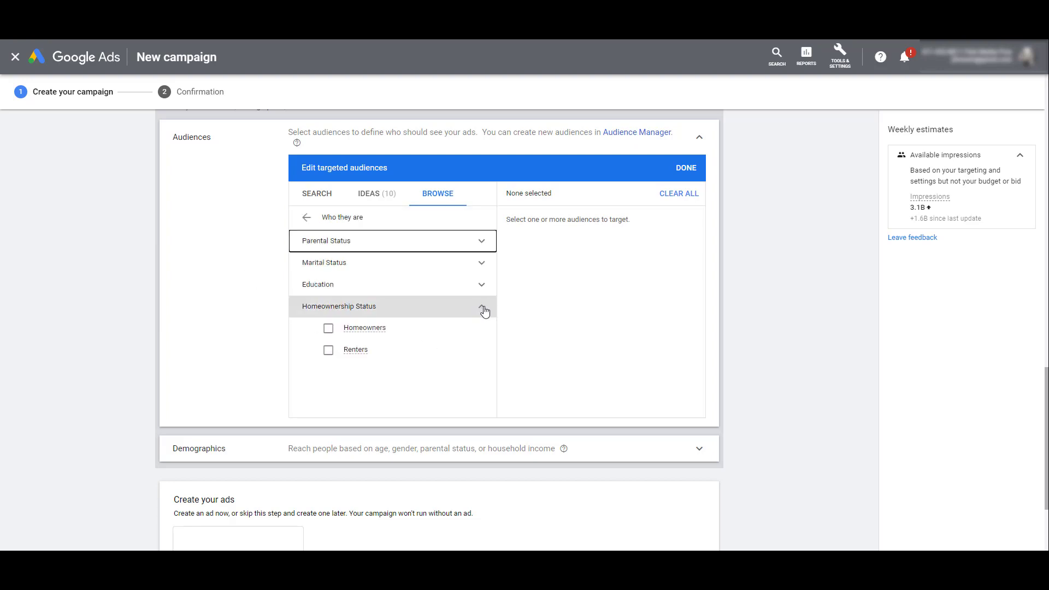
pyautogui.click(483, 286)
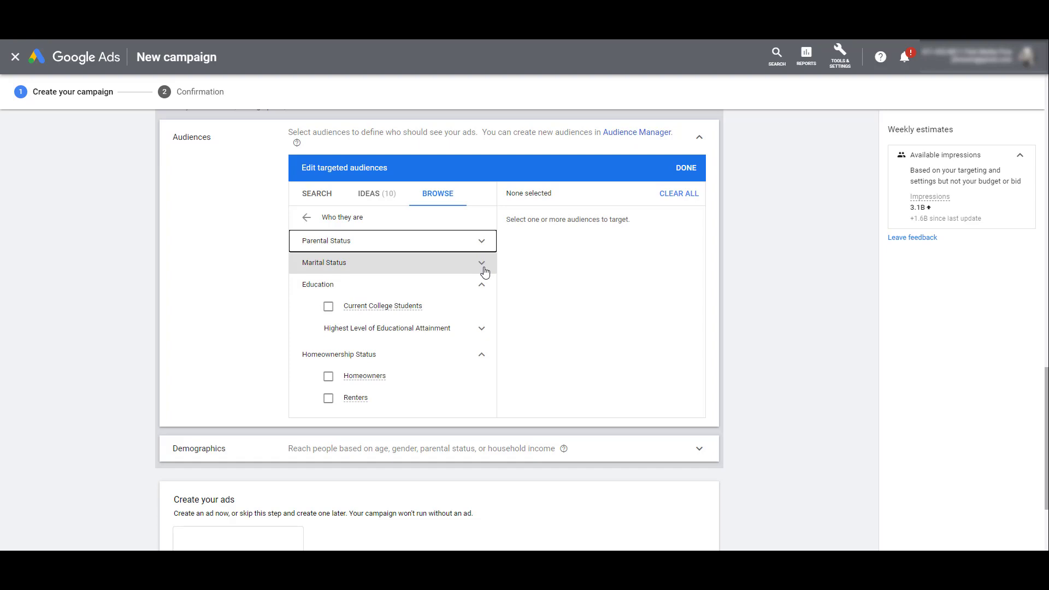
pyautogui.click(484, 265)
pyautogui.click(479, 243)
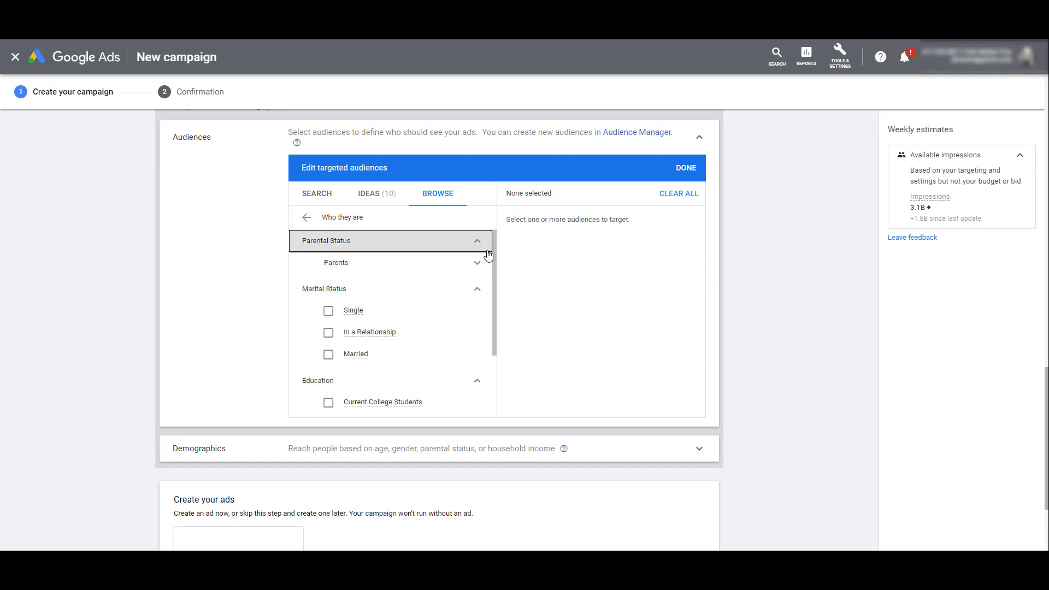
pyautogui.click(307, 218)
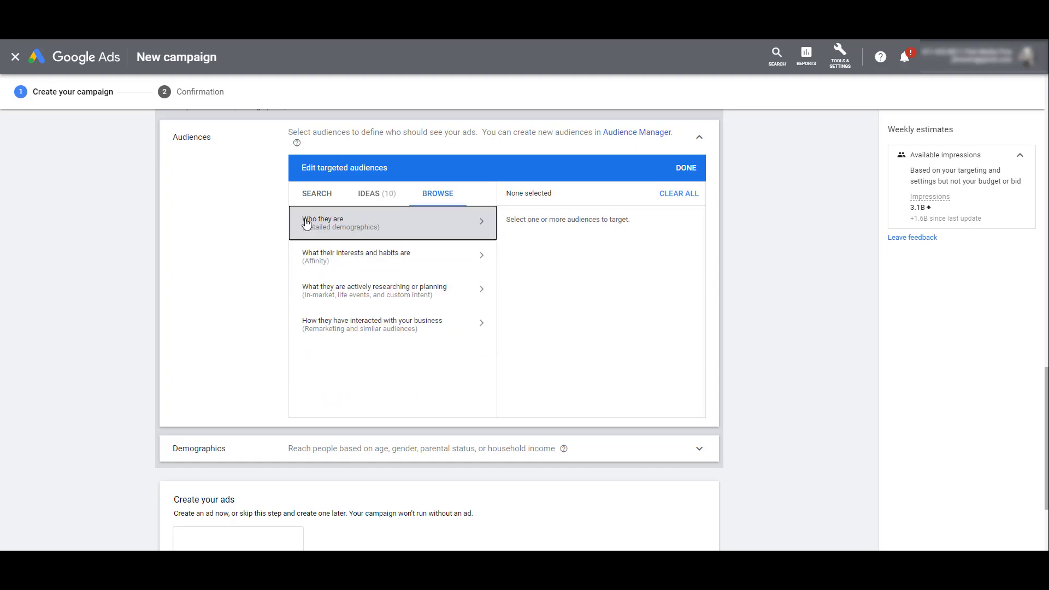
# Look through the Affinity, Life events and In-market audience lists, then return to the categories.
pyautogui.click(410, 262)
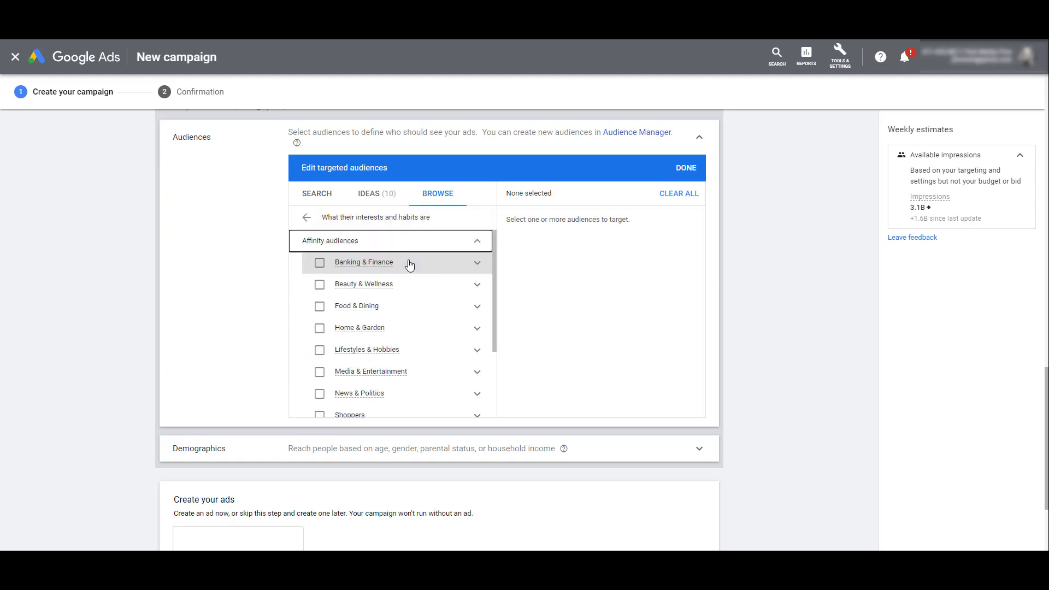
pyautogui.click(304, 216)
pyautogui.click(440, 293)
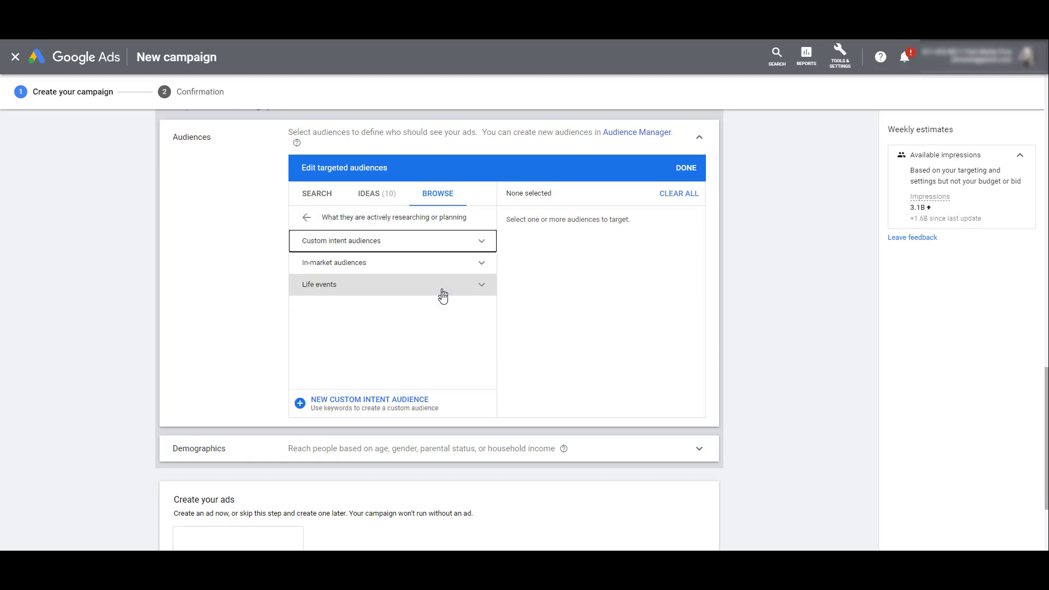
pyautogui.click(482, 286)
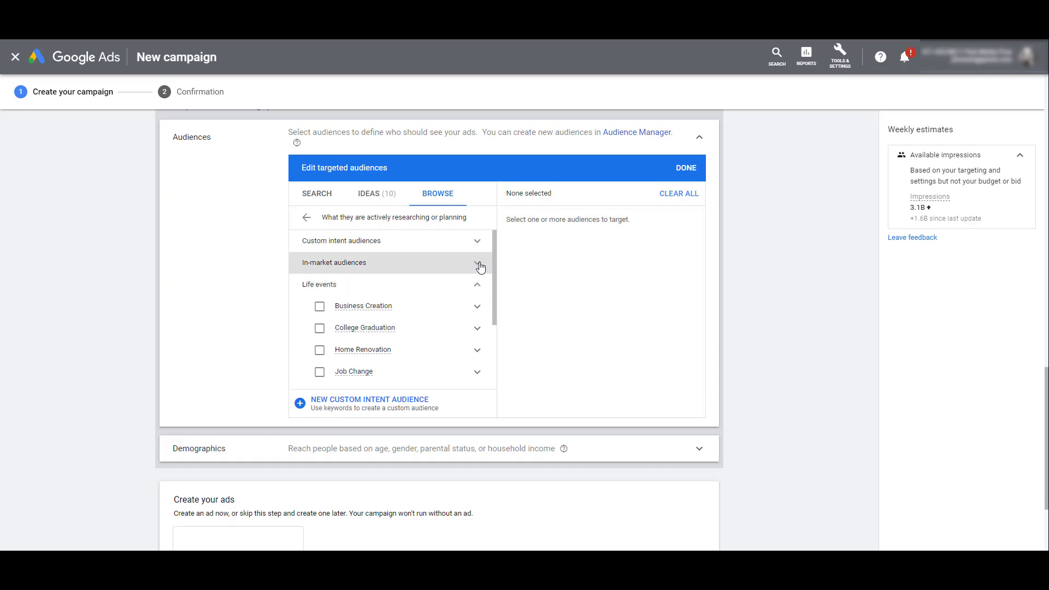
pyautogui.click(479, 266)
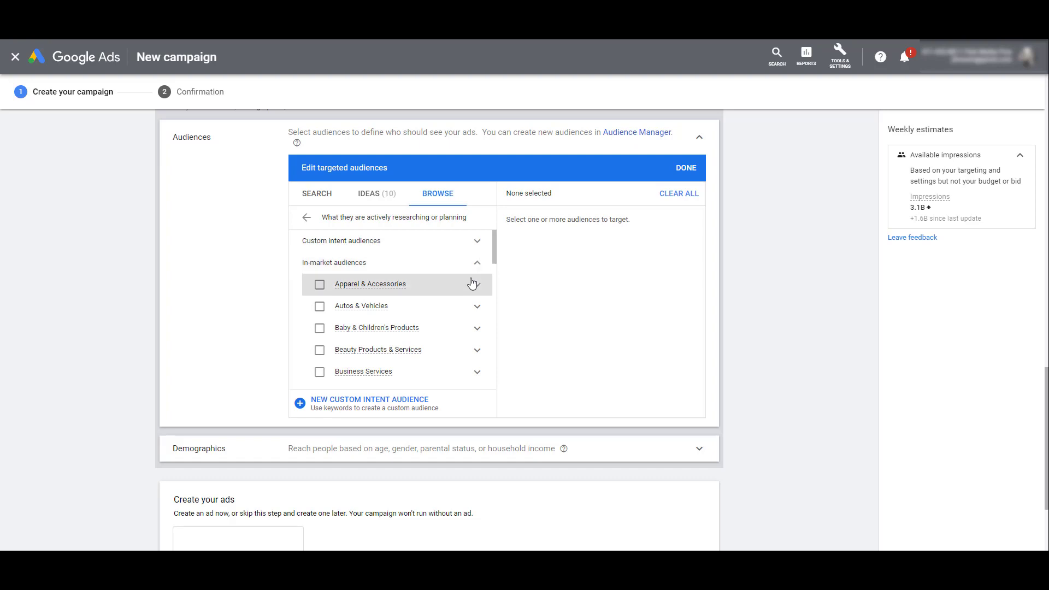
pyautogui.scroll(-1, 472, 282)
pyautogui.scroll(-1, 472, 282)
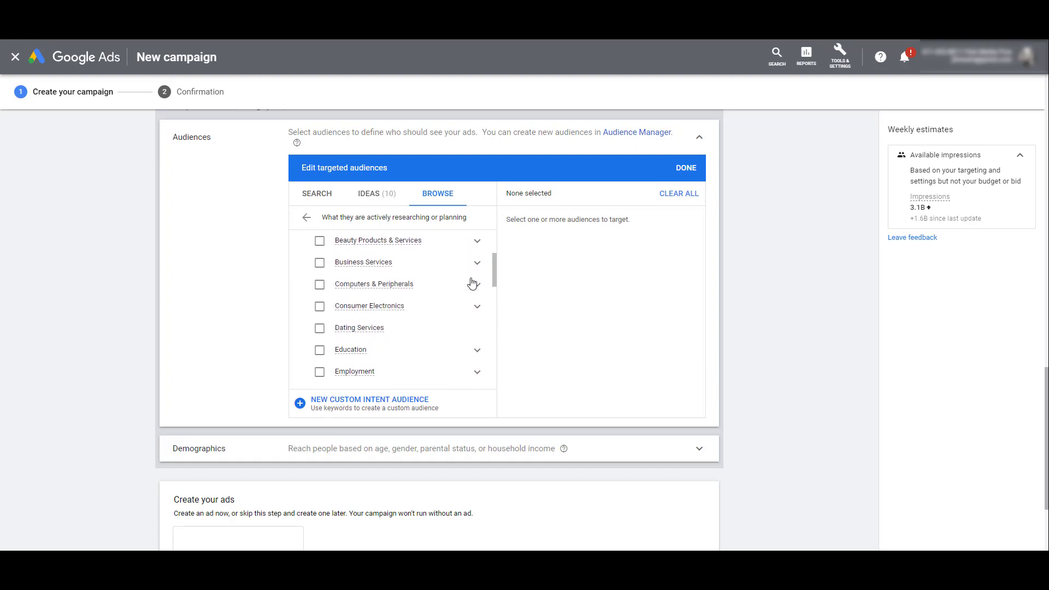
pyautogui.scroll(-1, 472, 283)
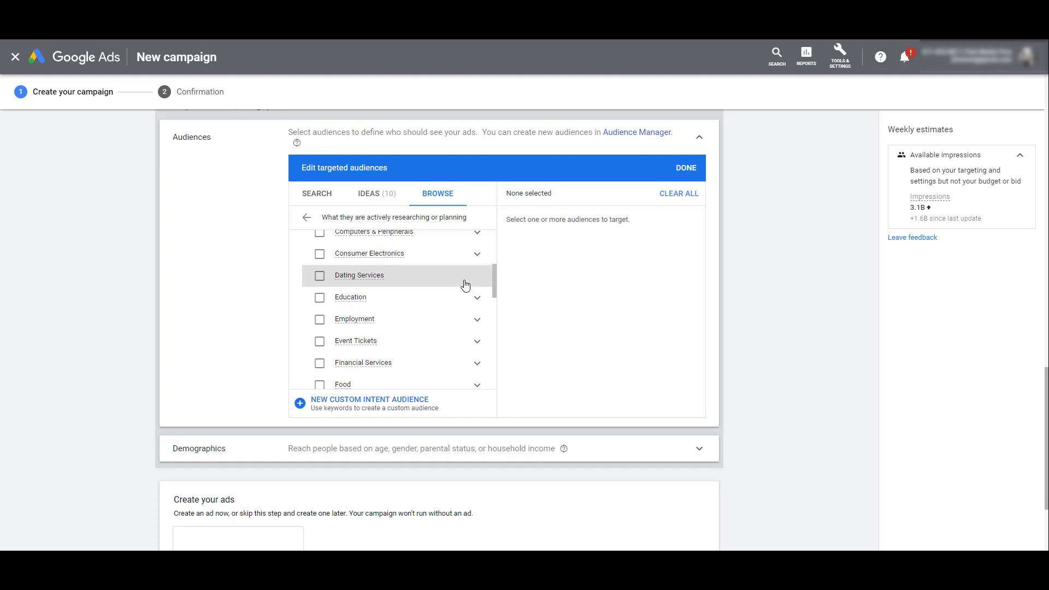
pyautogui.scroll(3, 465, 285)
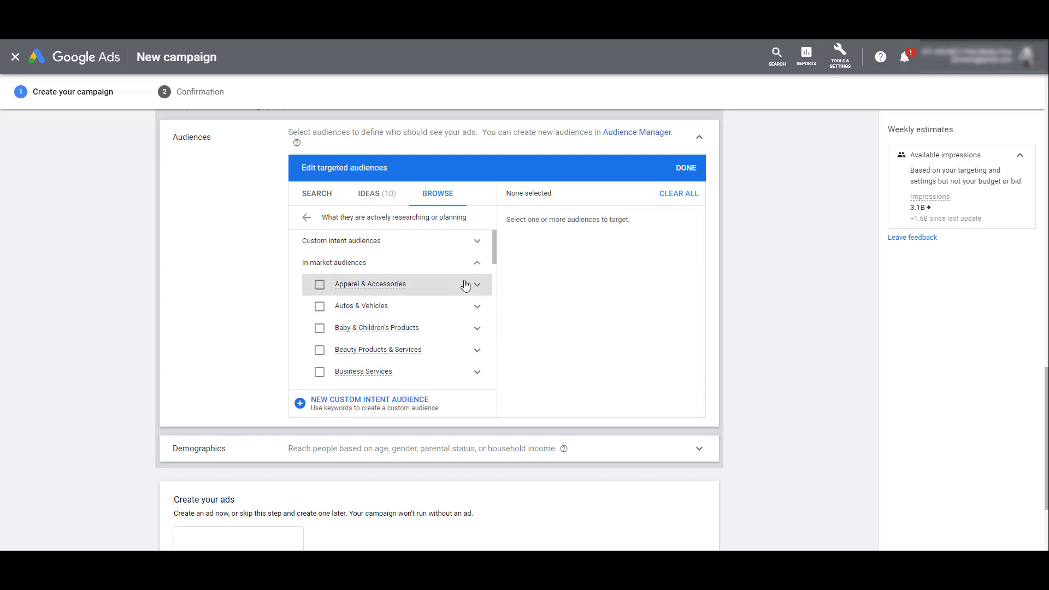
pyautogui.scroll(1, 465, 285)
pyautogui.scroll(-1, 868, 333)
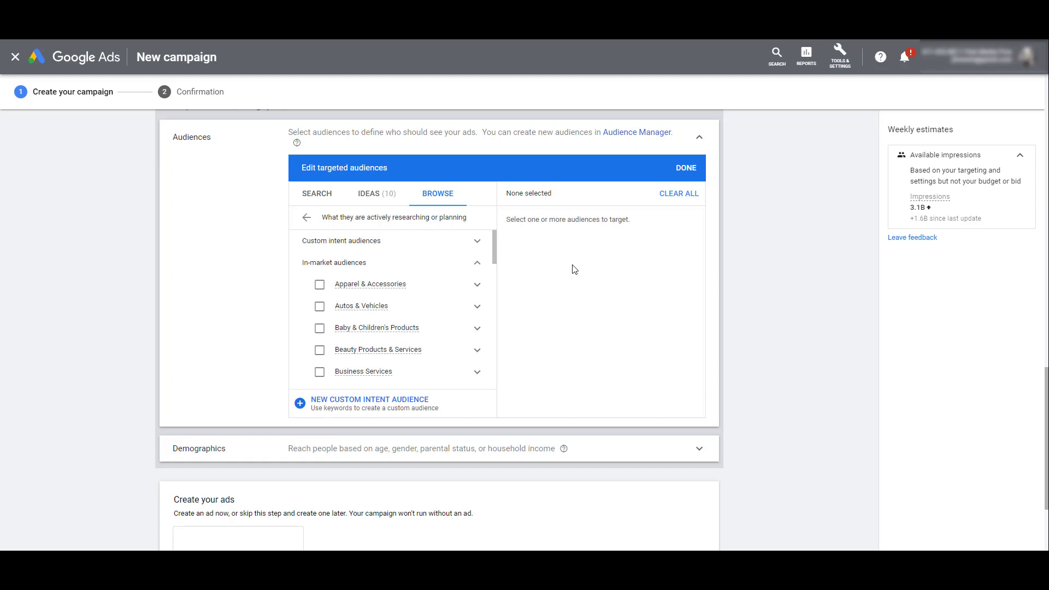
pyautogui.click(306, 218)
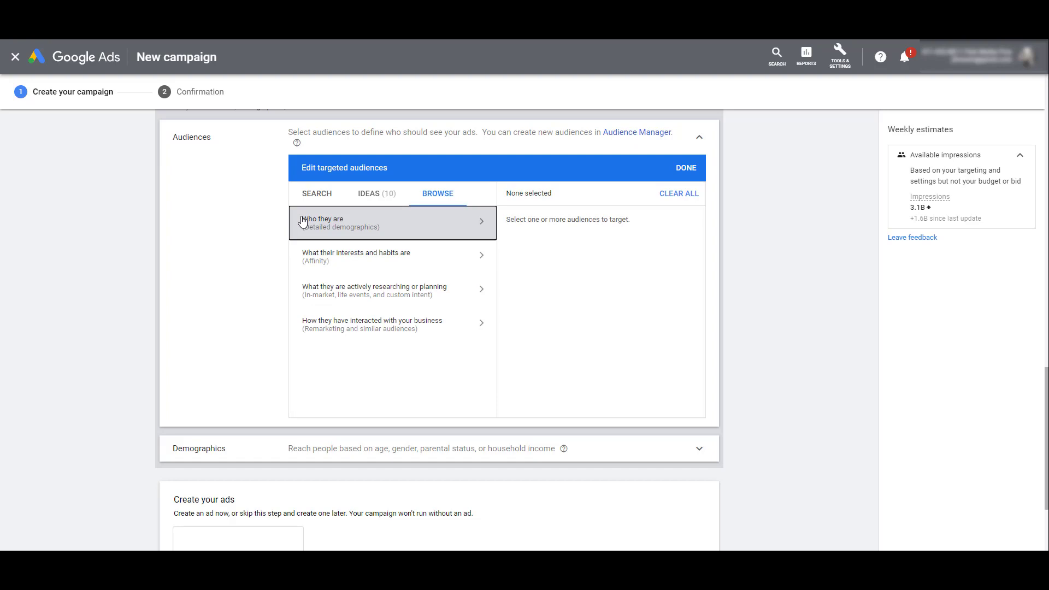
# Target YouTube users who viewed any video as an ad in the last 540 days.
pyautogui.click(441, 340)
pyautogui.click(413, 270)
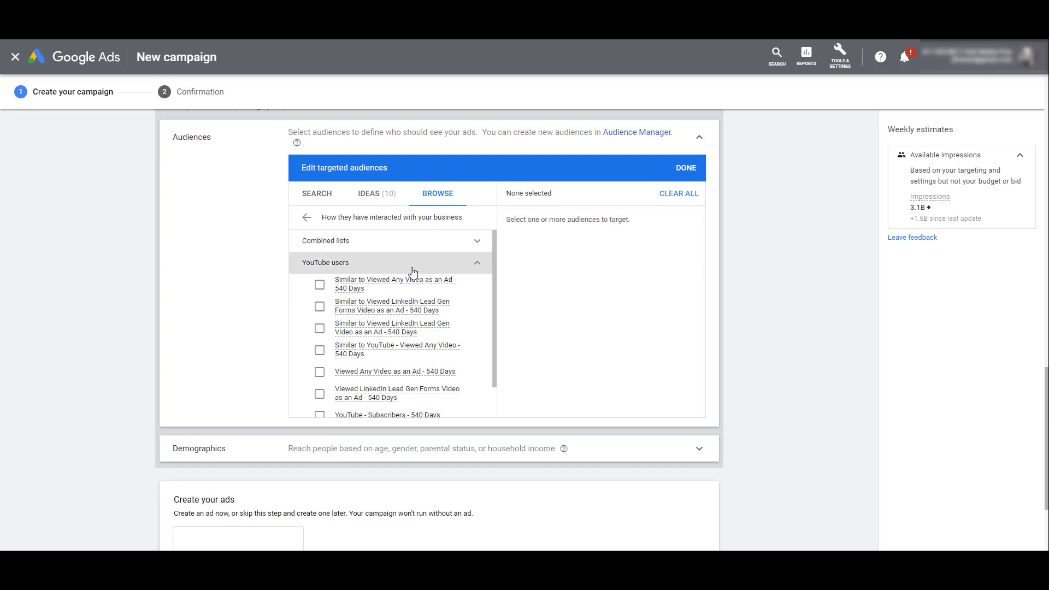
pyautogui.click(396, 377)
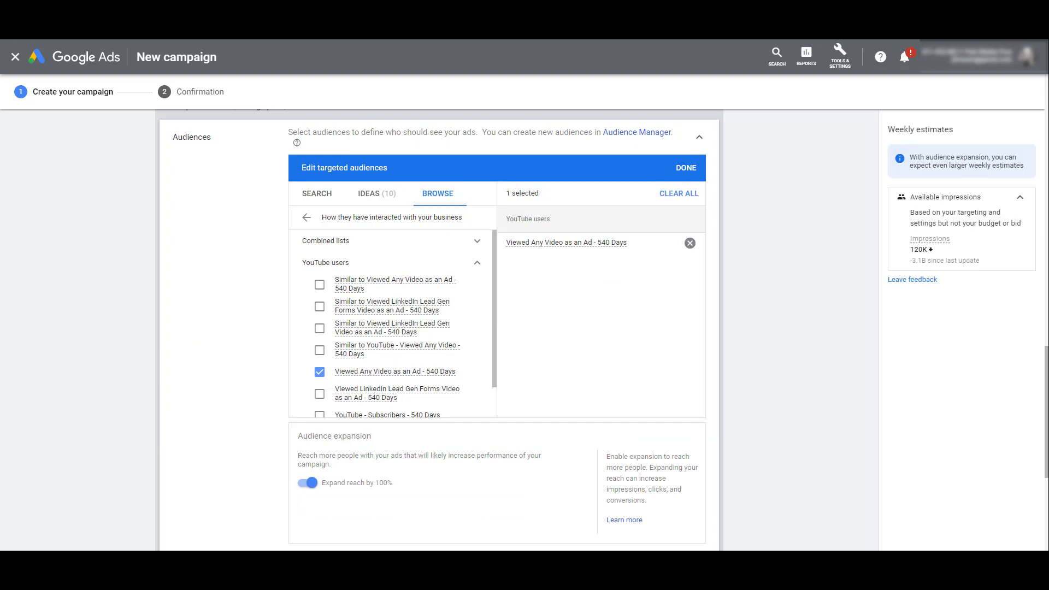
pyautogui.scroll(-2, 803, 397)
pyautogui.scroll(-1, 803, 397)
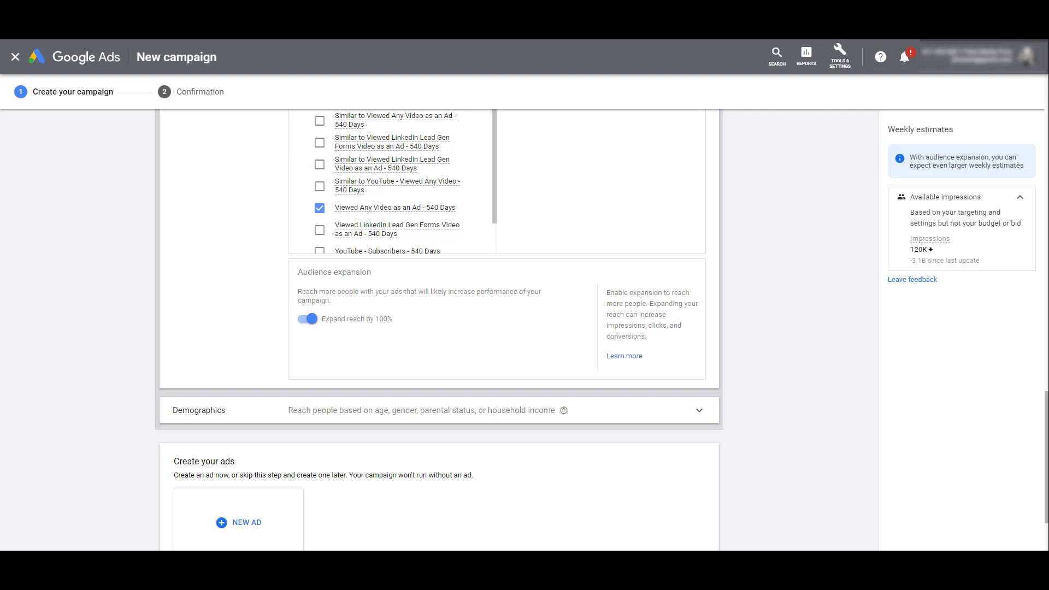
# Turn off audience expansion and add a new ad.
pyautogui.click(313, 318)
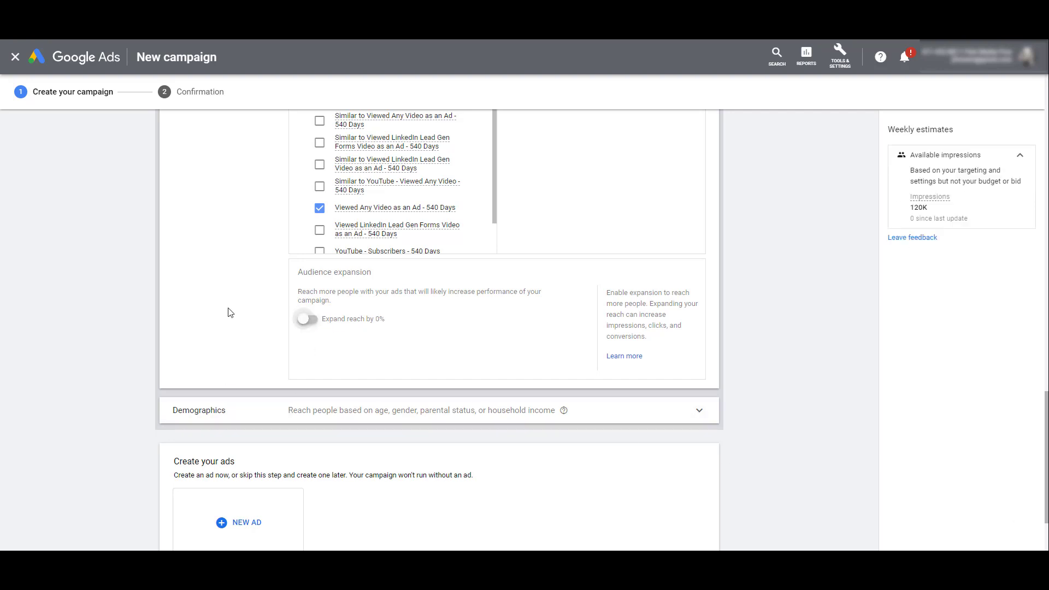
pyautogui.scroll(-2, 164, 309)
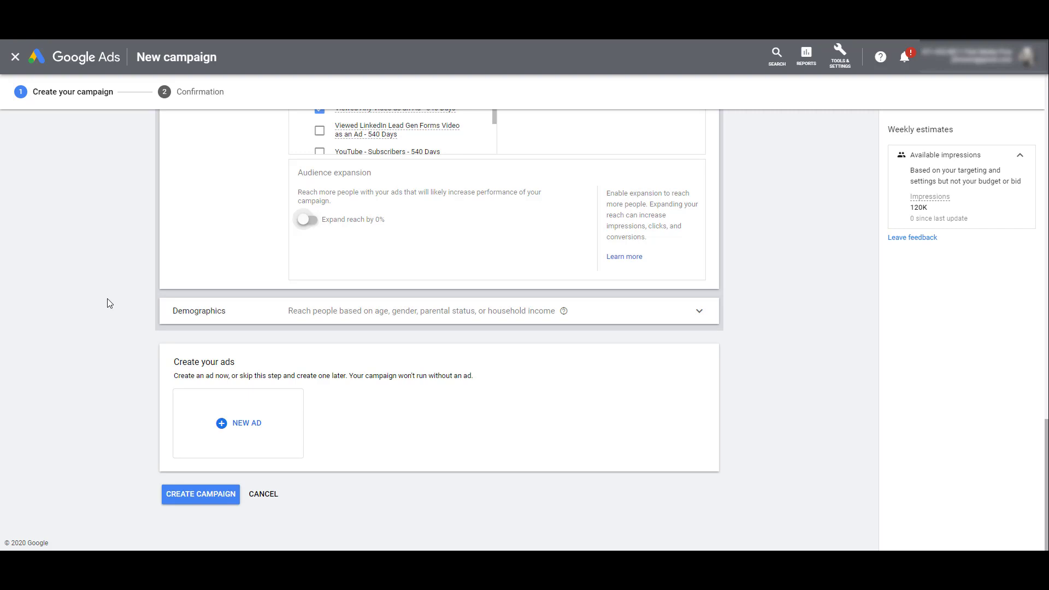
pyautogui.click(255, 423)
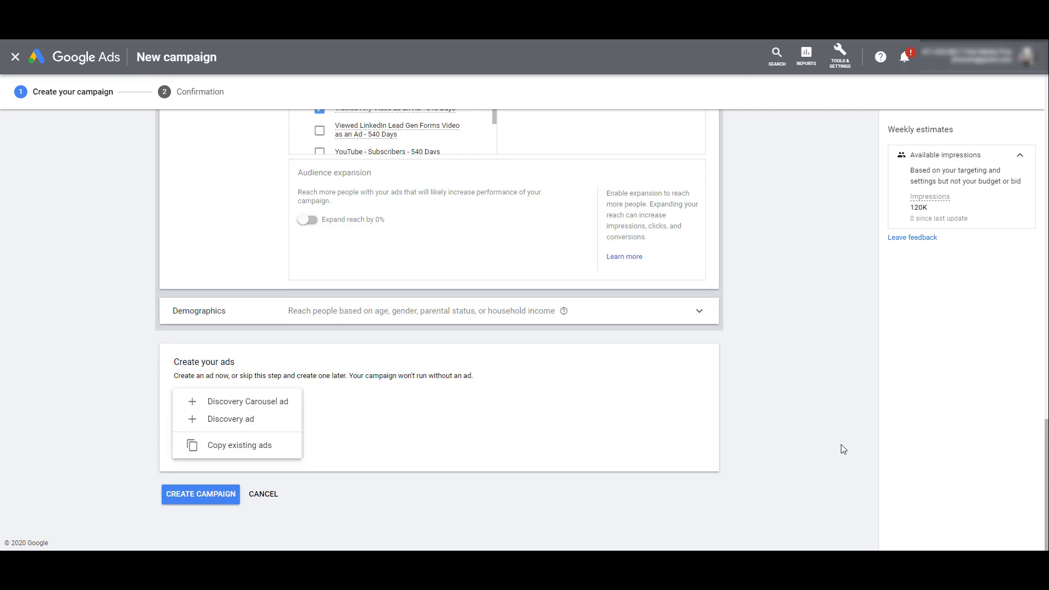
pyautogui.click(274, 421)
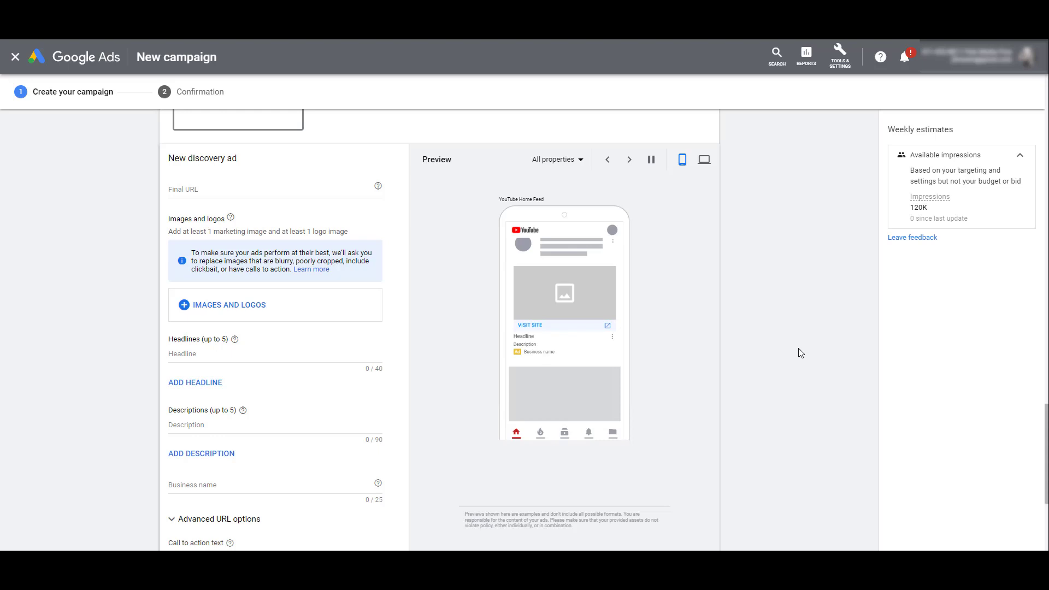
pyautogui.click(294, 190)
pyautogui.write('https://yourwebsite.c')
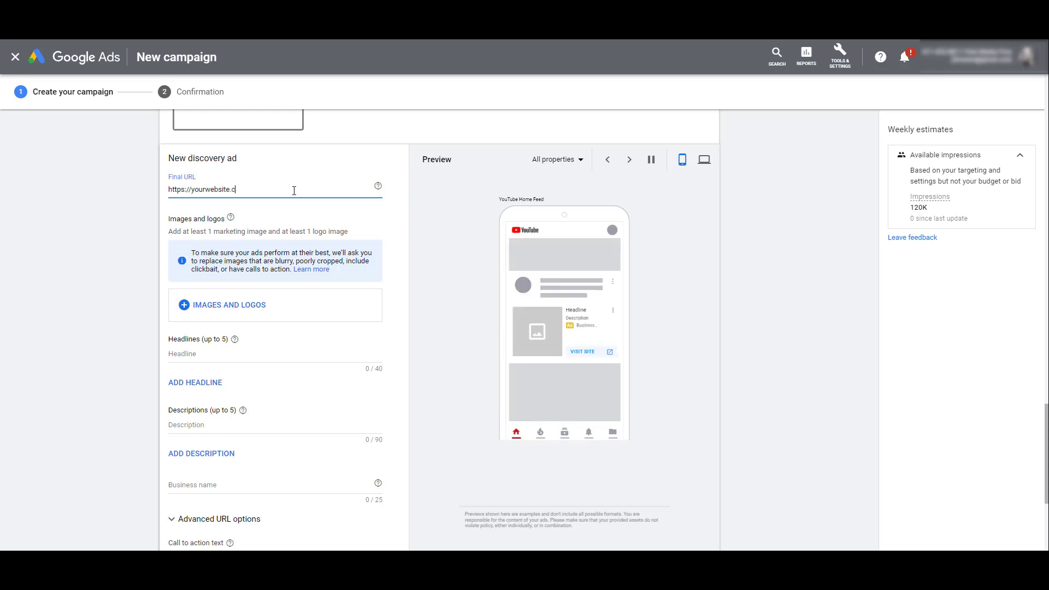
pyautogui.write('om')
pyautogui.click(71, 224)
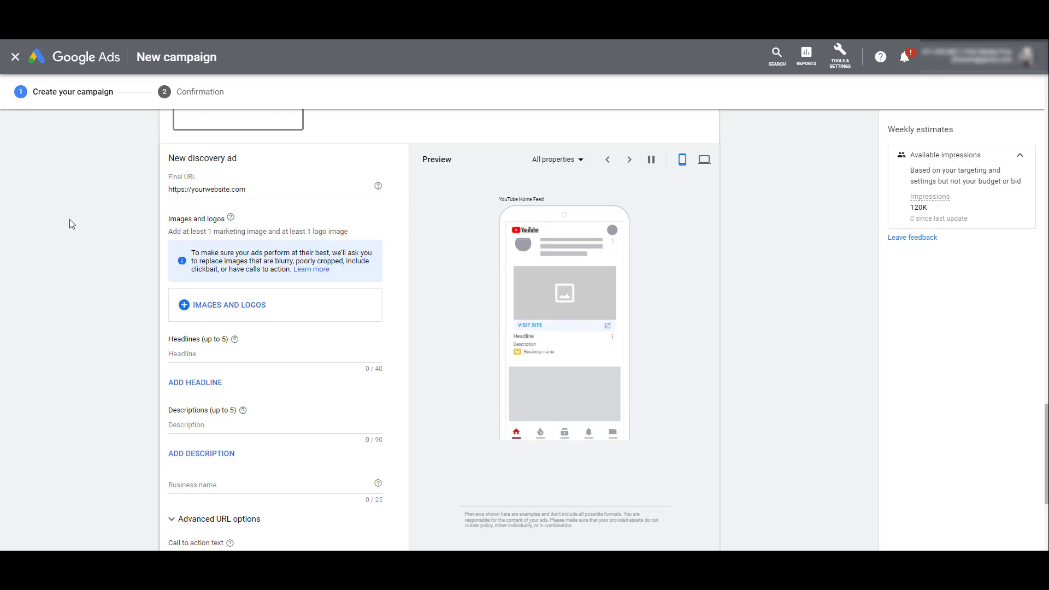
pyautogui.click(248, 310)
pyautogui.moveTo(327, 327); pyautogui.dragTo(328, 328)
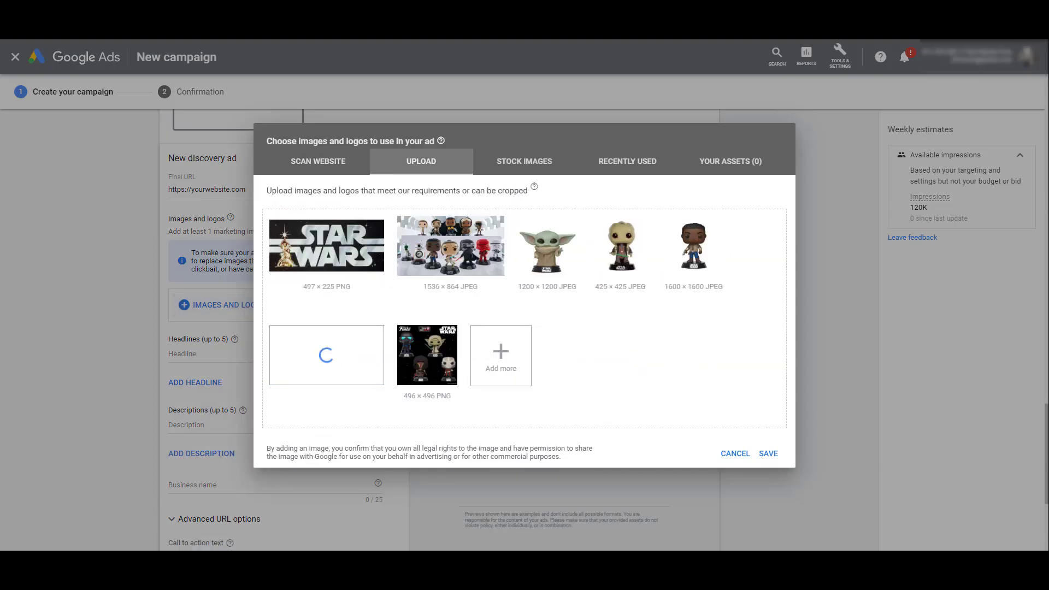
# Add the group photo at both ratios and the green, 425, 1600 and 1506 px figure images.
pyautogui.click(466, 290)
pyautogui.click(756, 453)
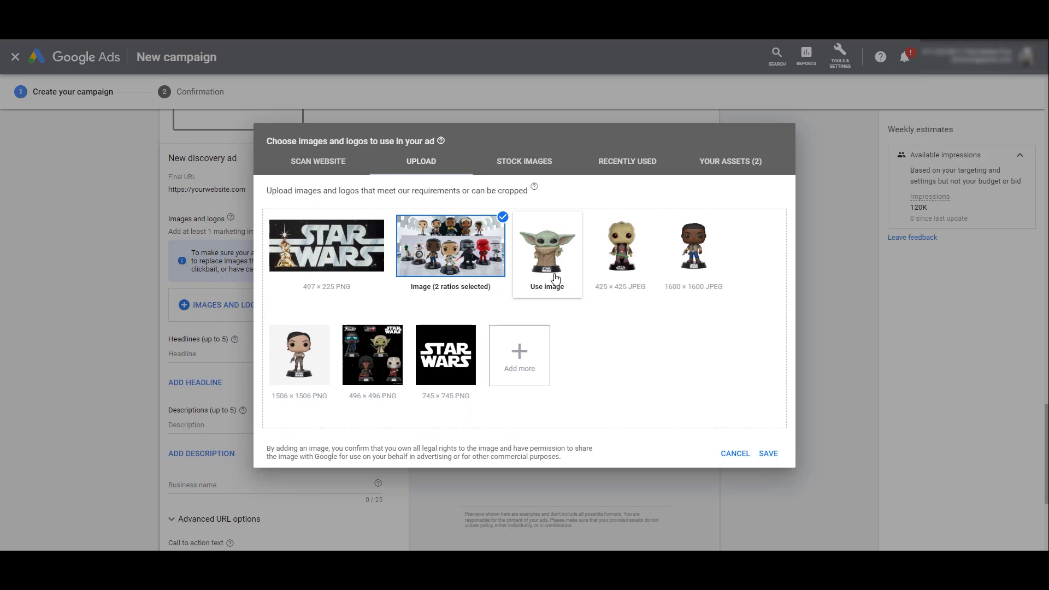
pyautogui.click(555, 278)
pyautogui.click(765, 455)
pyautogui.click(604, 295)
pyautogui.click(762, 453)
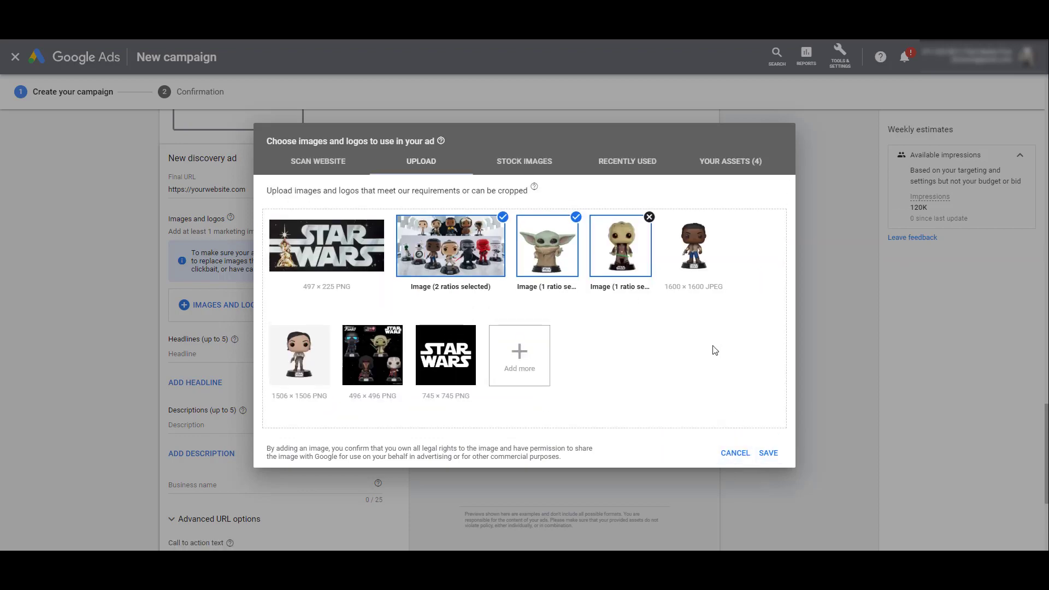
pyautogui.click(697, 251)
pyautogui.click(764, 453)
pyautogui.click(299, 355)
pyautogui.click(765, 454)
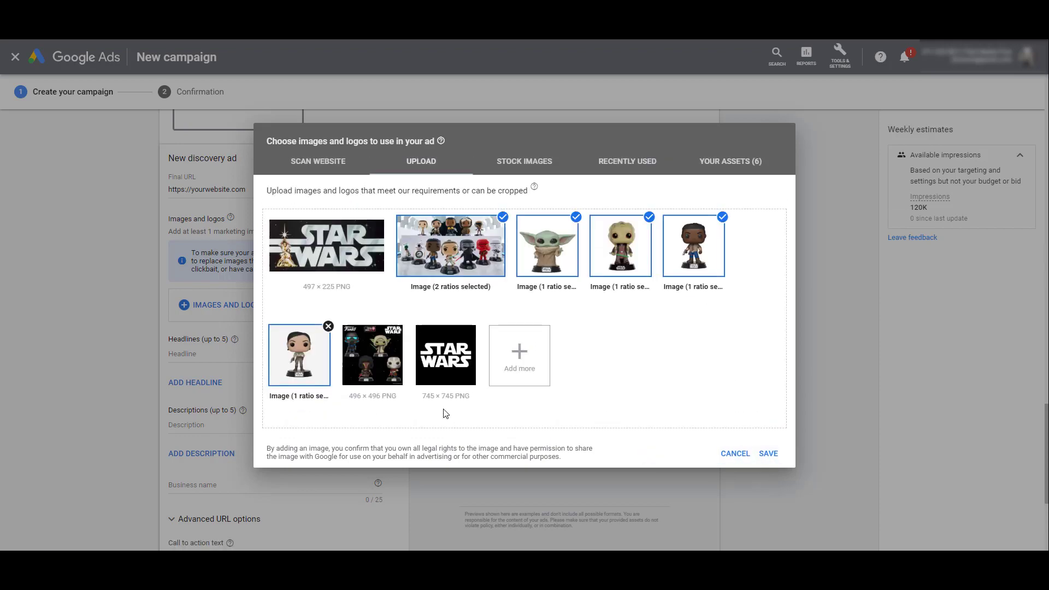
pyautogui.click(372, 355)
pyautogui.click(679, 454)
# Use the square Star Wars image as the logo, recheck the group photo crops, and save.
pyautogui.click(448, 382)
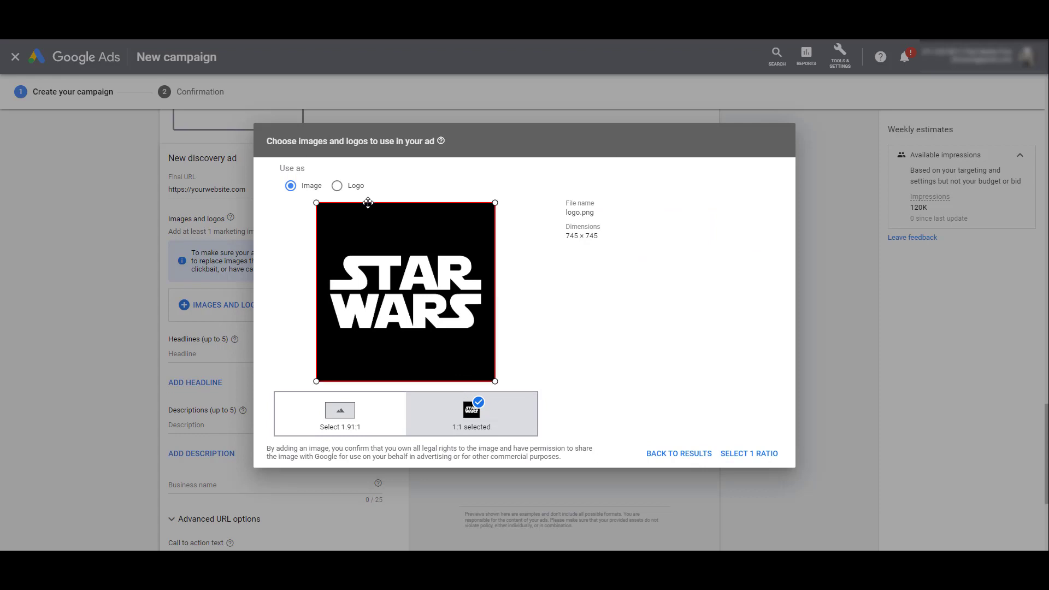
pyautogui.click(345, 186)
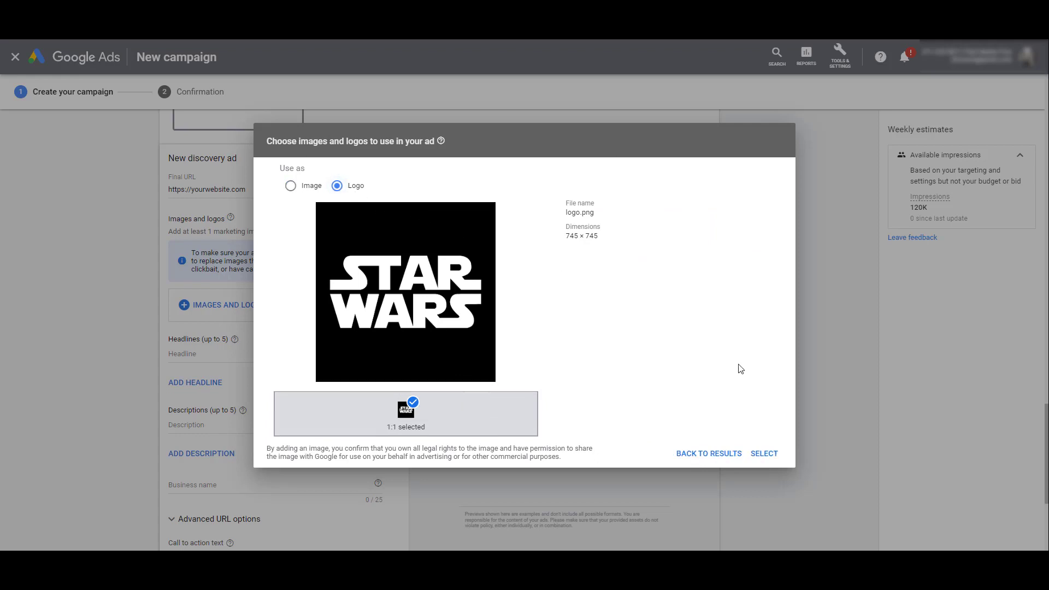
pyautogui.click(763, 454)
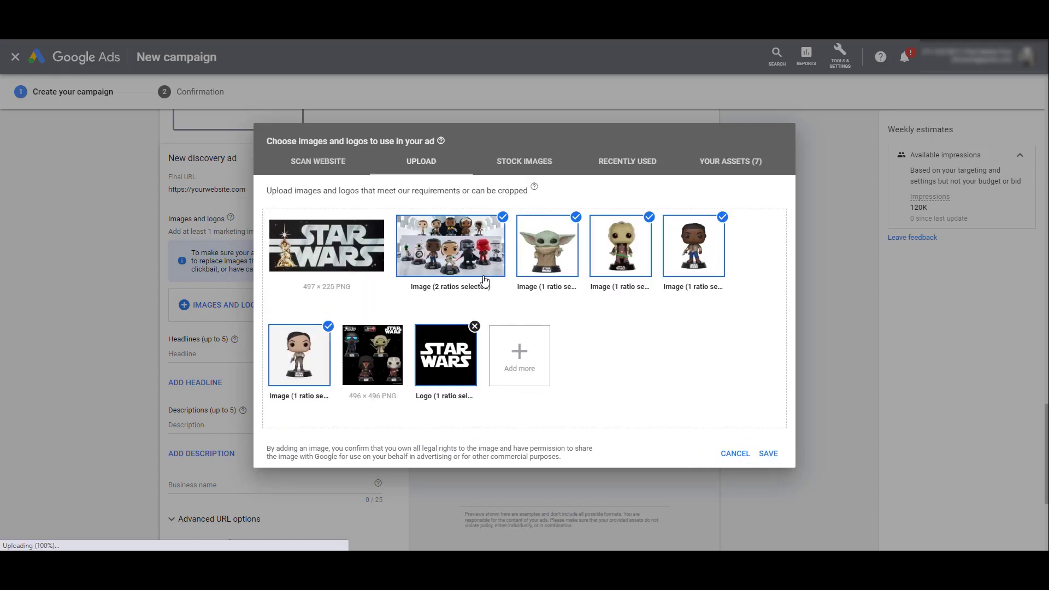
pyautogui.click(466, 293)
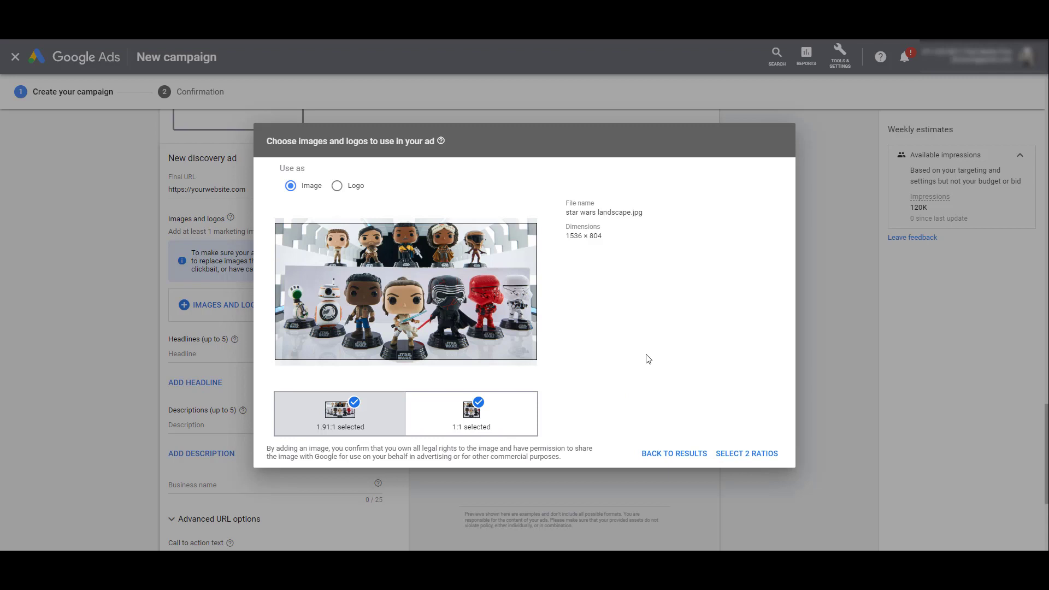
pyautogui.click(689, 454)
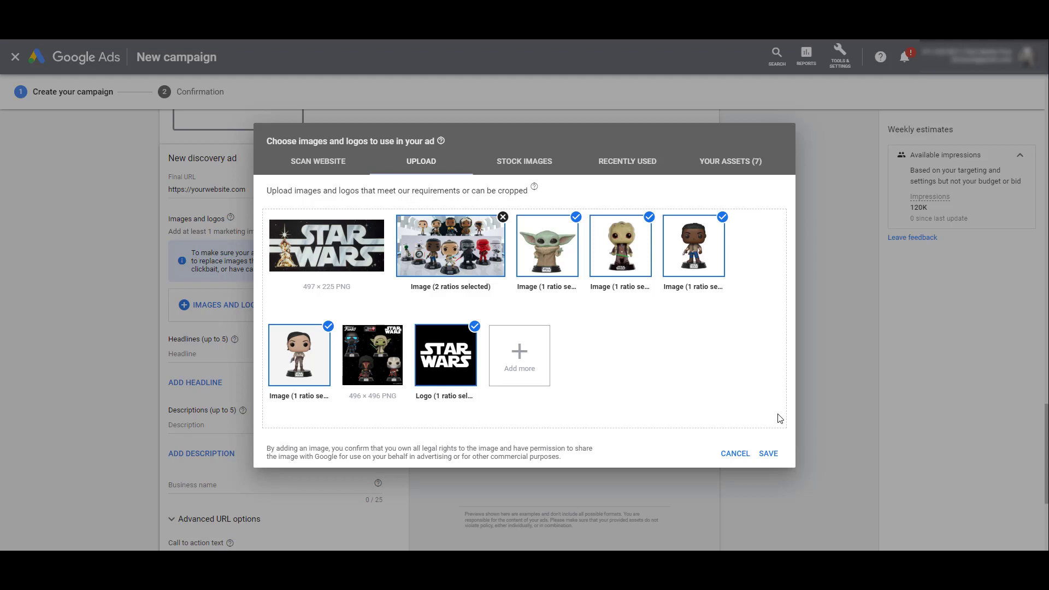
pyautogui.click(768, 455)
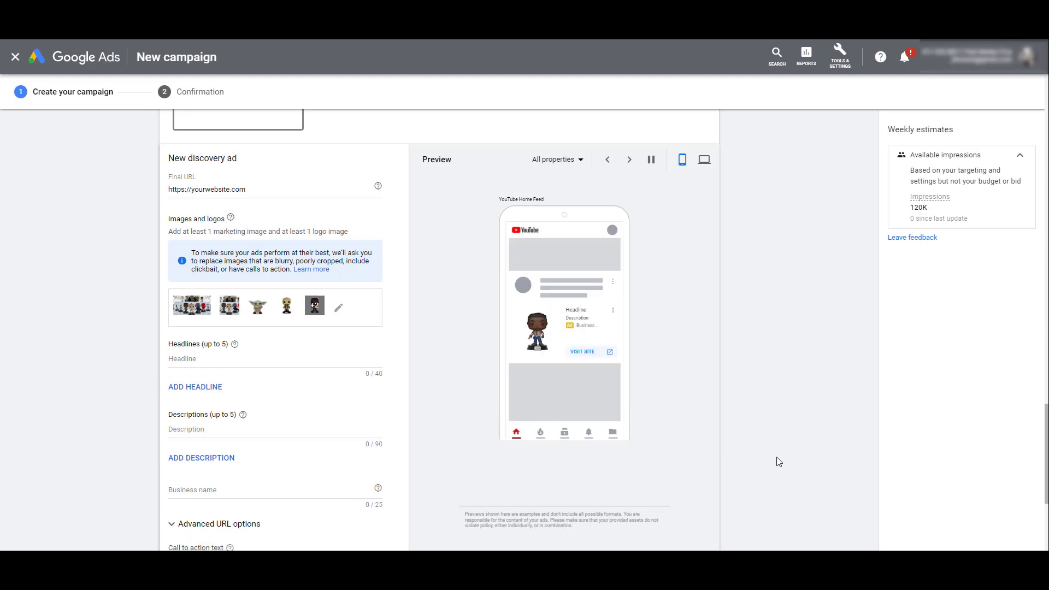
# Add two more headline fields and paste in all three discovery ad headlines.
pyautogui.click(195, 387)
pyautogui.click(195, 415)
pyautogui.scroll(-3, 214, 273)
pyautogui.click(219, 195)
pyautogui.write('The largest collection you will find')
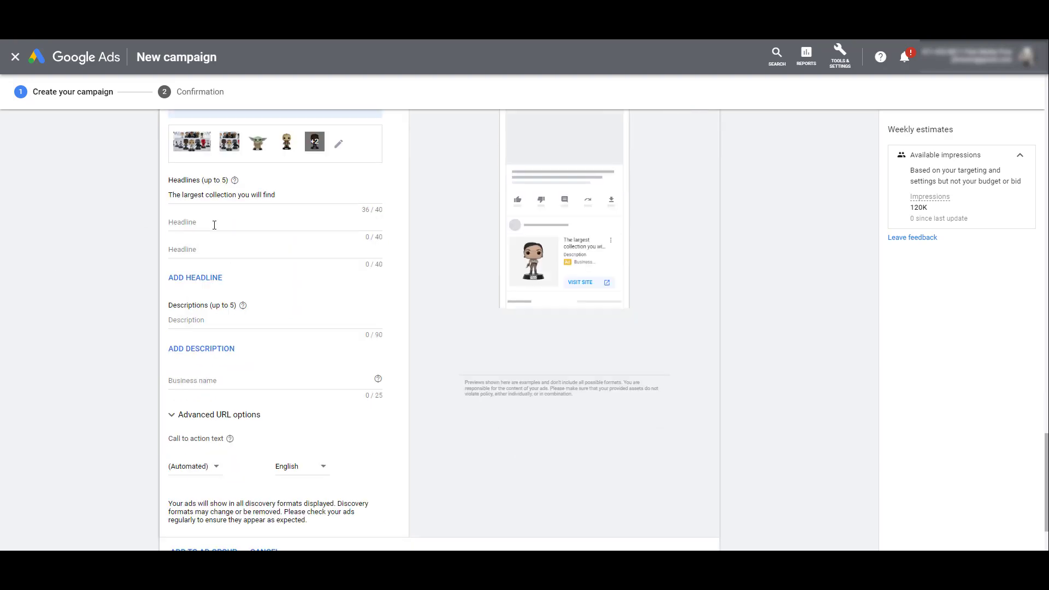
pyautogui.click(214, 224)
pyautogui.write('All of your favorite characters in stock')
pyautogui.click(351, 250)
pyautogui.write('Free shipping to anywhere in the galaxy')
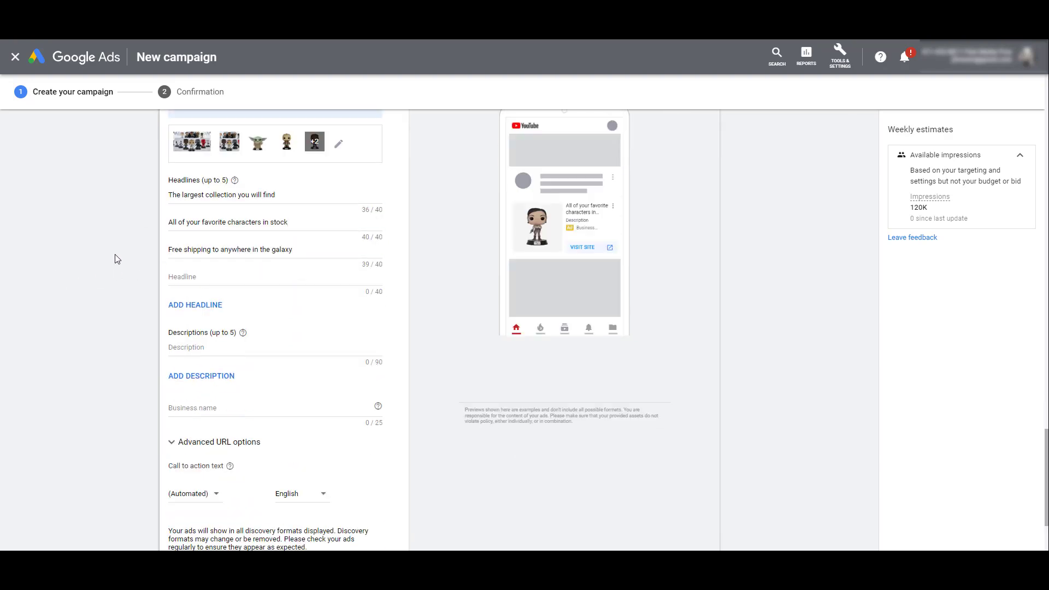
# Paste in the two descriptions and enter the business name 'Business Name'.
pyautogui.scroll(-1, 112, 254)
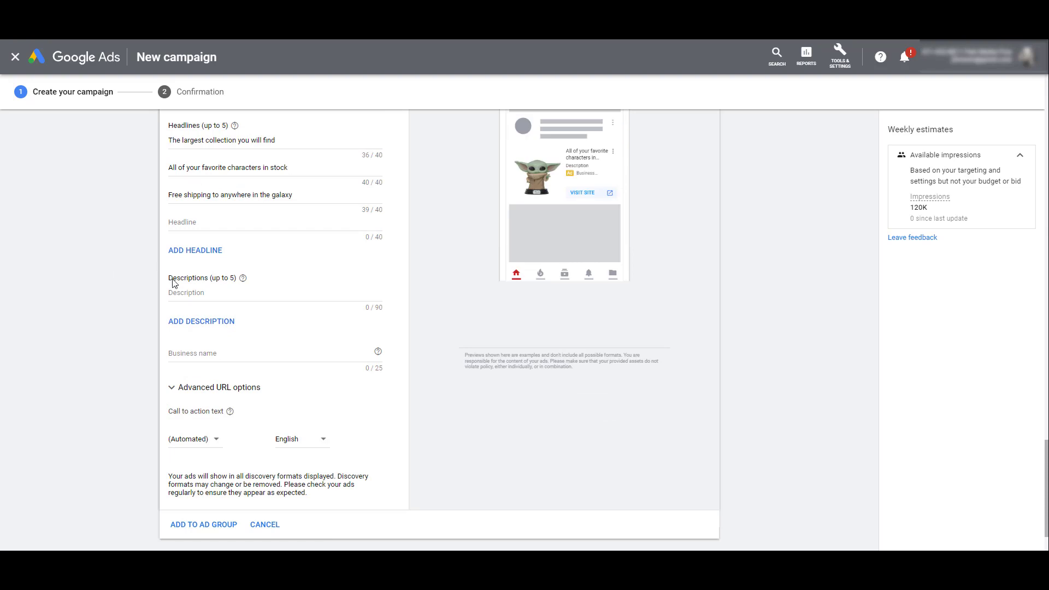
pyautogui.click(176, 292)
pyautogui.write('Shop a large selection of your favorite characters from all of the movies and shows.')
pyautogui.press('Tab')
pyautogui.write('Find your favorite characters. We always have new as well as rare figures in stock.')
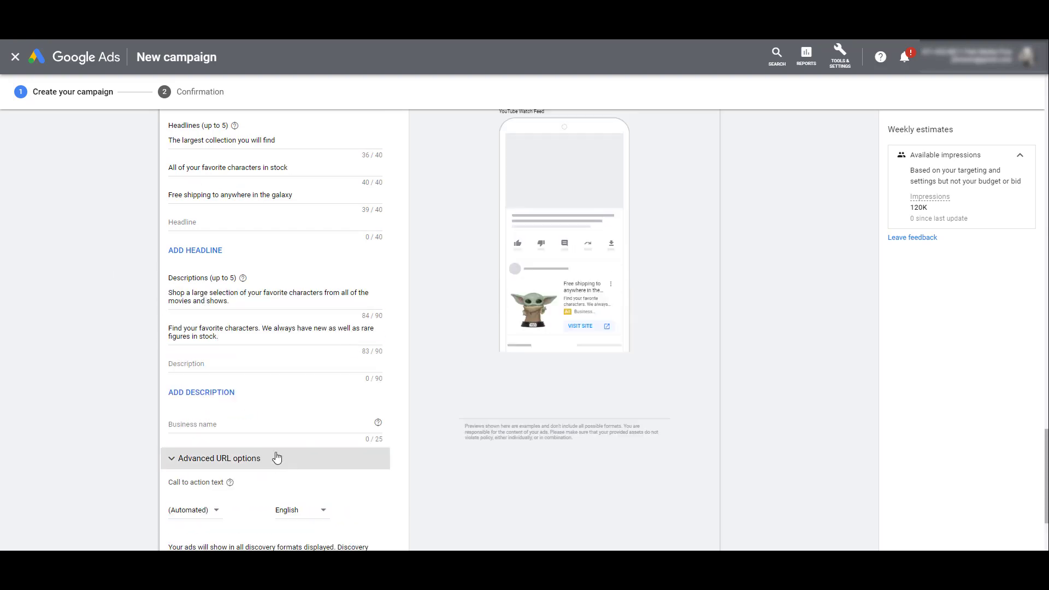
pyautogui.click(283, 425)
pyautogui.write('Business Name')
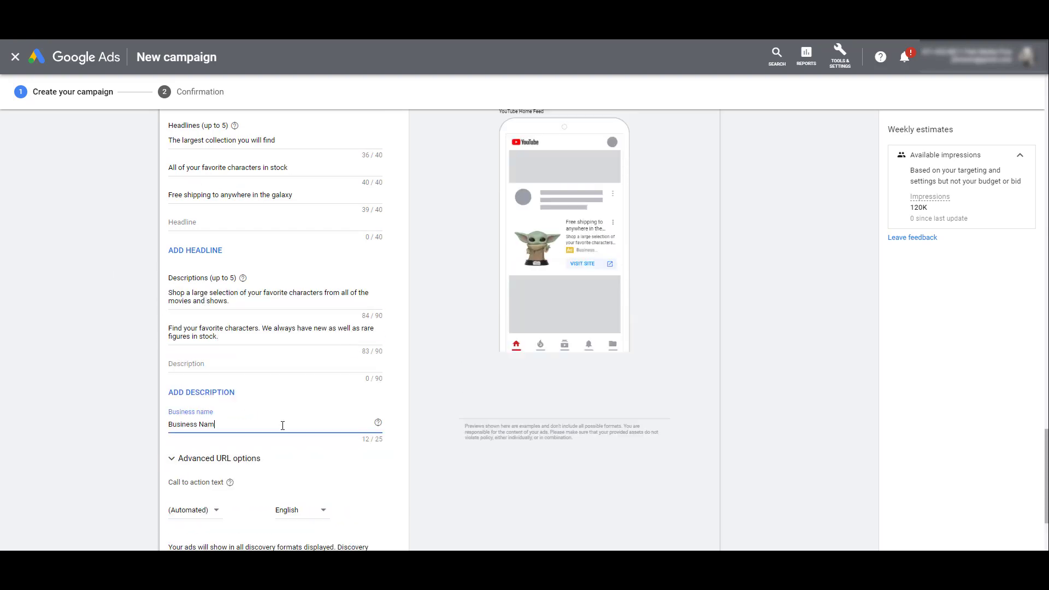
# Set the discovery ad's call to action text to Shop Now.
pyautogui.scroll(-2, 71, 381)
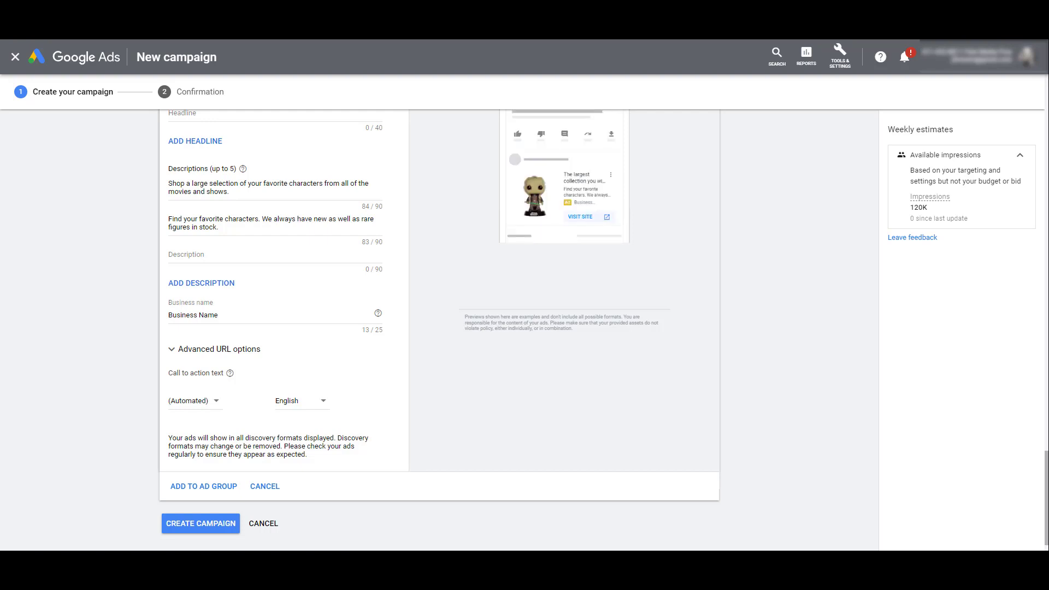
pyautogui.click(206, 401)
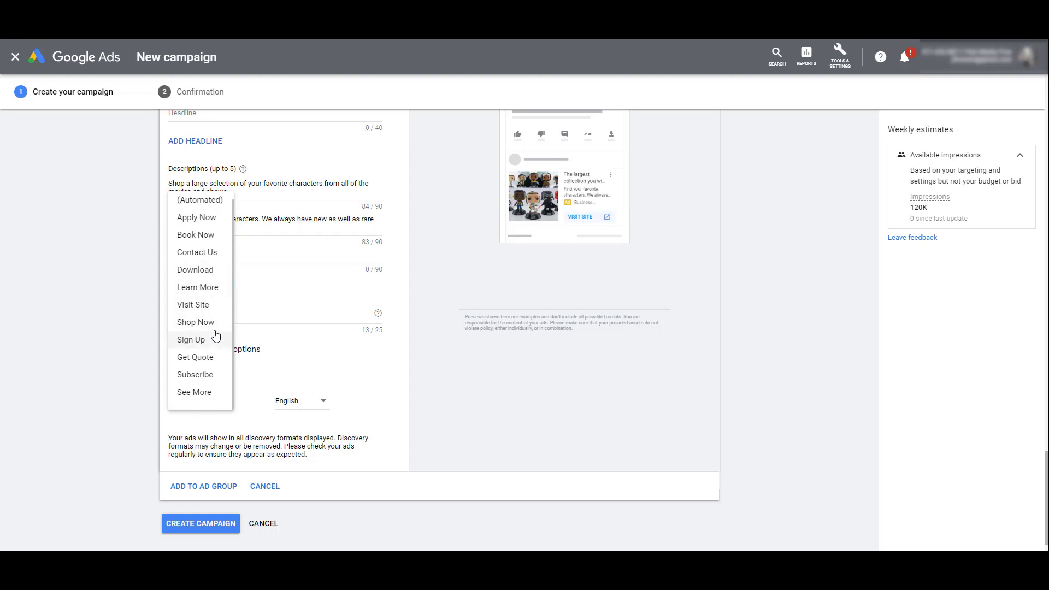
pyautogui.click(202, 323)
pyautogui.scroll(3, 817, 371)
pyautogui.scroll(3, 817, 369)
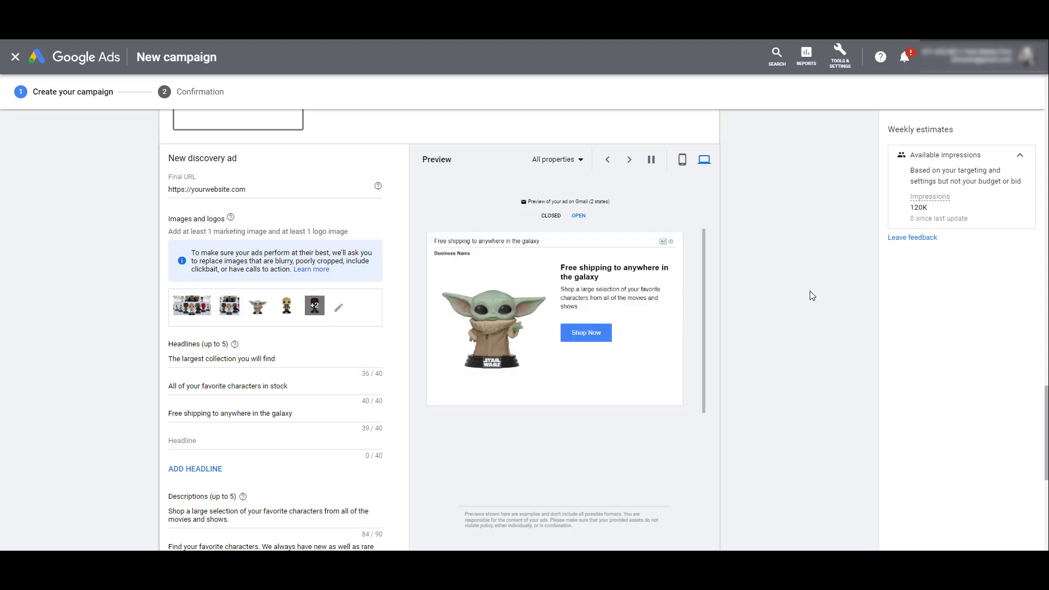
# Preview the discovery ad as it appears in Gmail and the Discover feed.
pyautogui.click(568, 159)
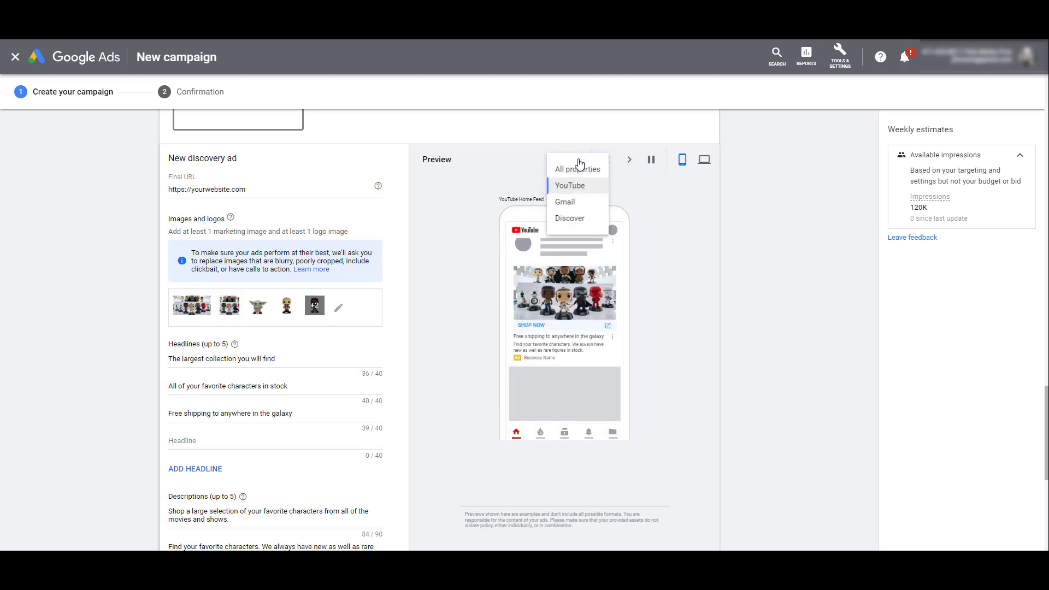
pyautogui.click(589, 207)
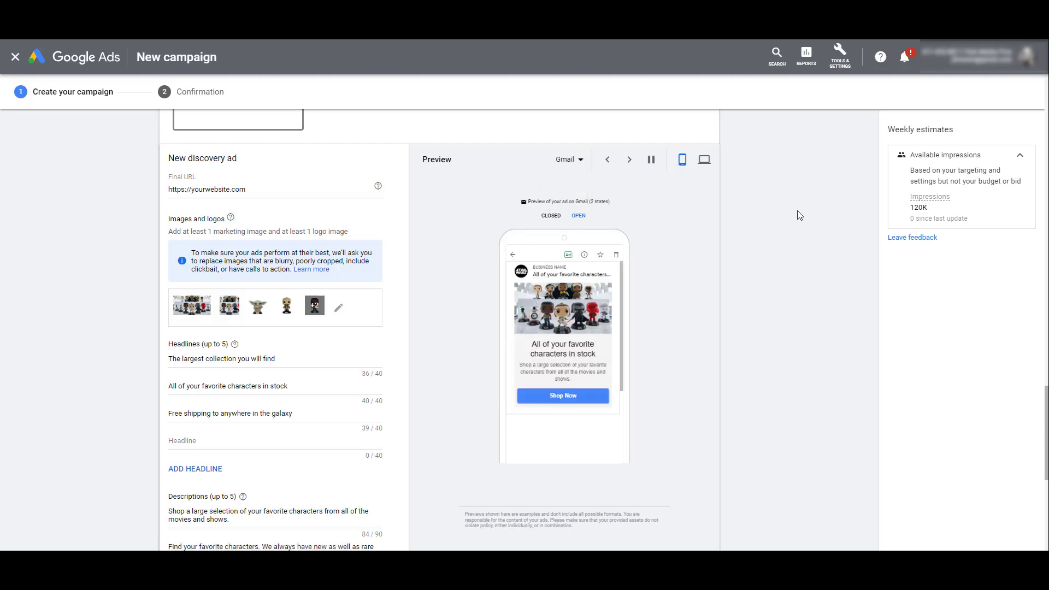
pyautogui.click(580, 160)
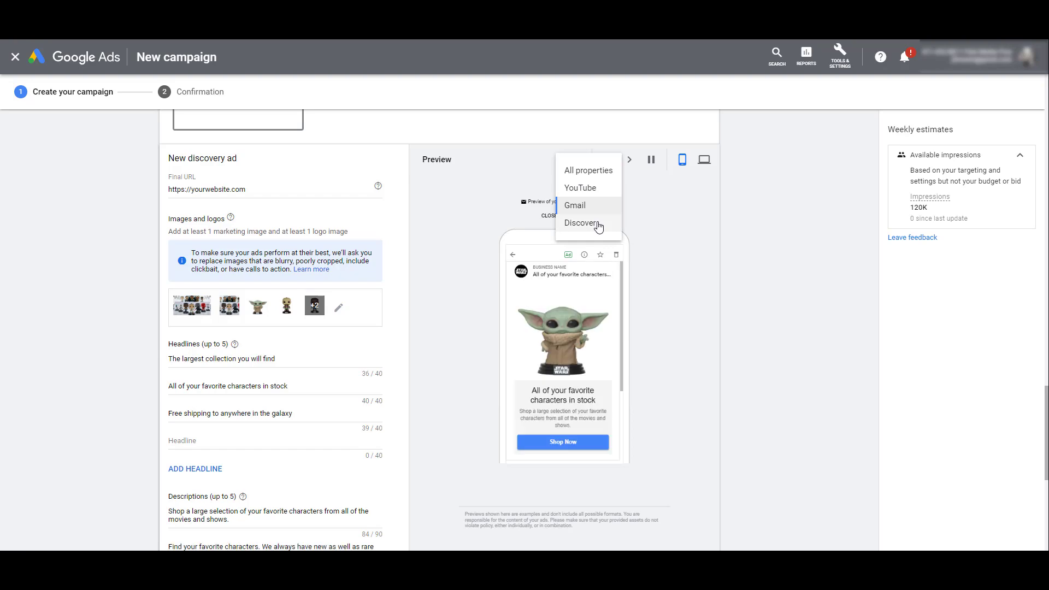
pyautogui.click(594, 225)
pyautogui.scroll(-7, 751, 302)
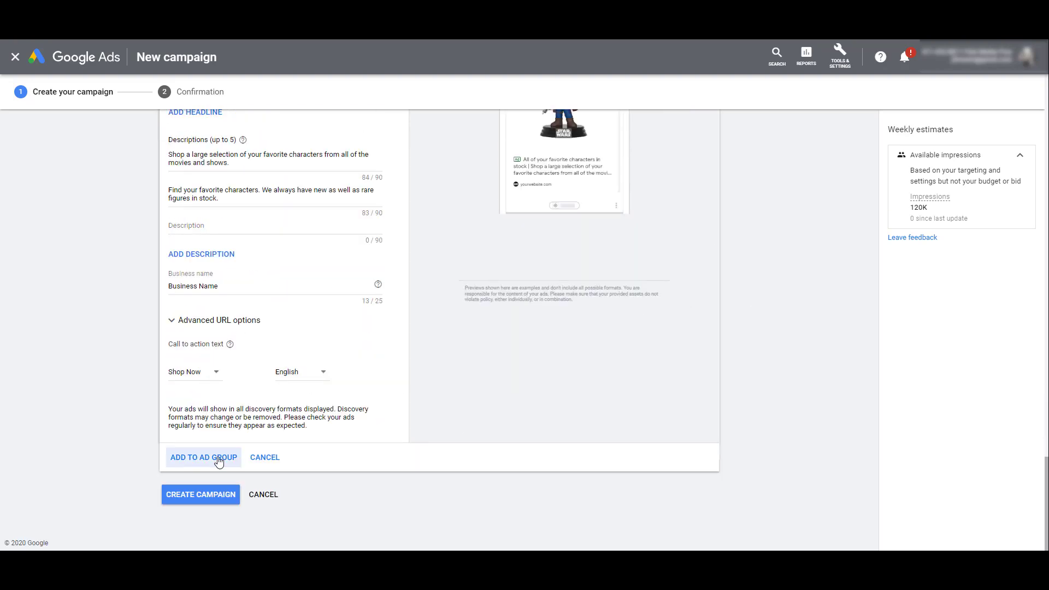
pyautogui.click(218, 462)
pyautogui.click(244, 432)
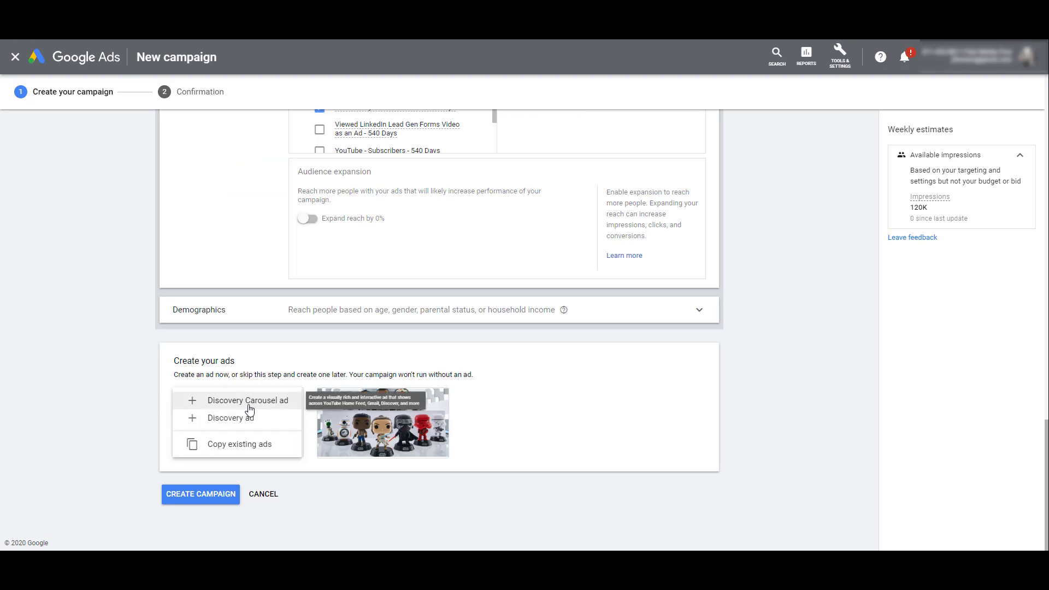
pyautogui.click(248, 401)
pyautogui.scroll(-6, 128, 375)
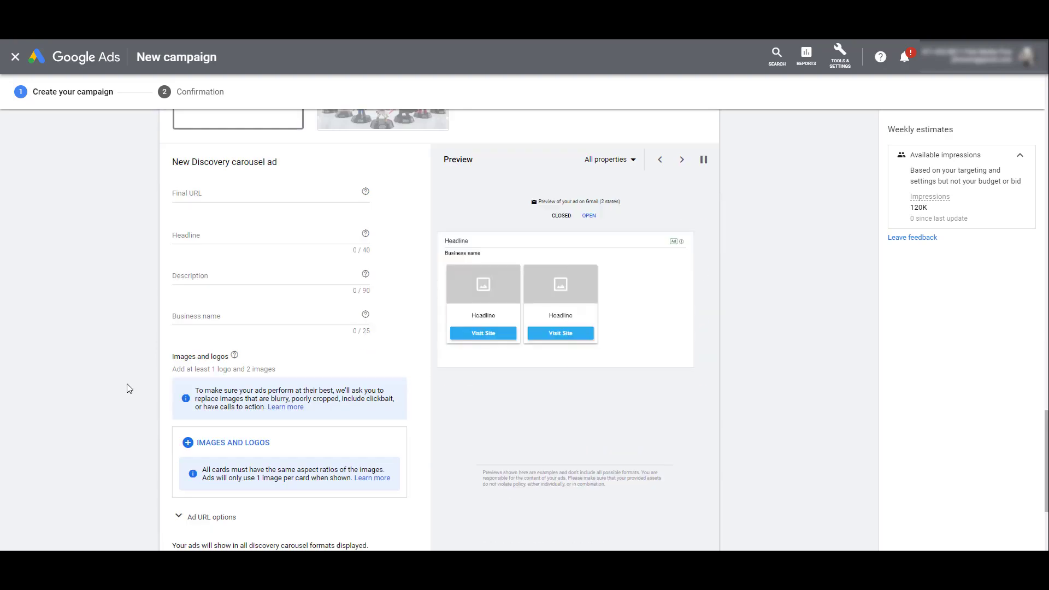
pyautogui.click(215, 193)
pyautogui.write('https://yourwebsite.com')
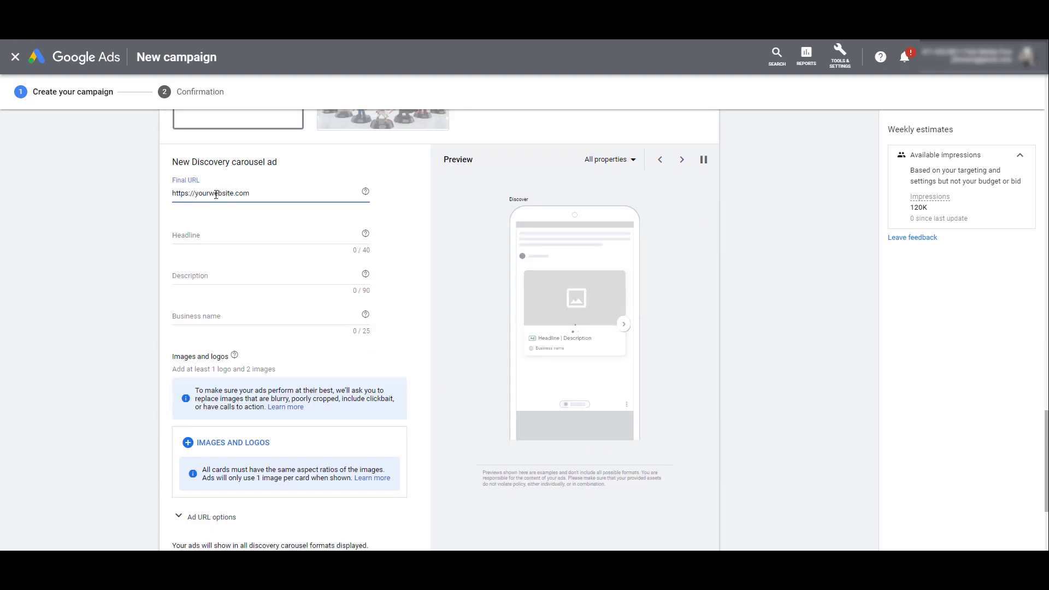
pyautogui.click(107, 217)
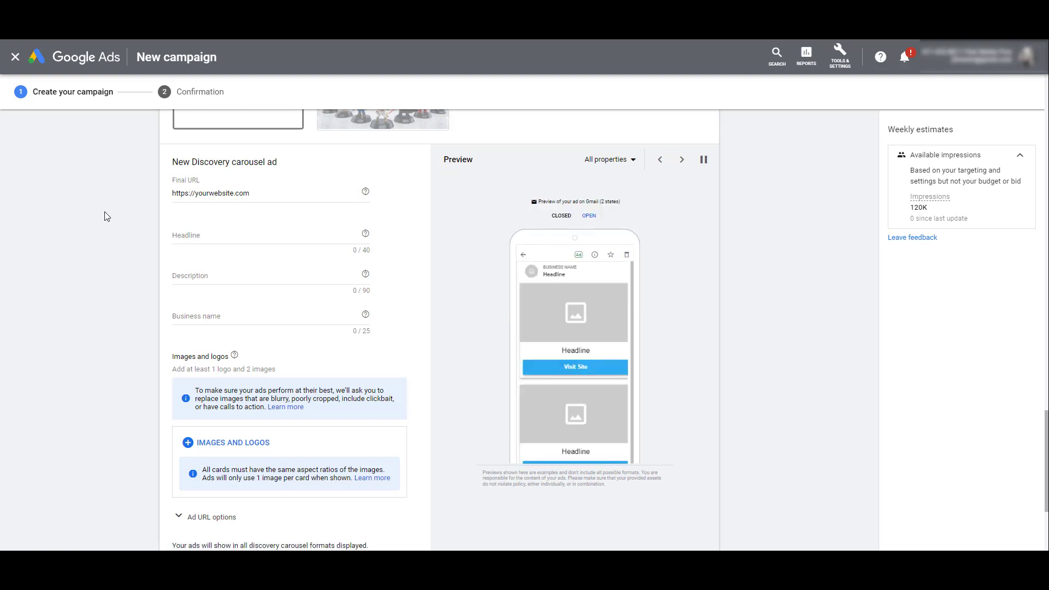
# Give the carousel ad the headline 'All of your favorite characters in stock', a description and business name 'Business name'.
pyautogui.click(298, 234)
pyautogui.write('All of your favorite characters in stock')
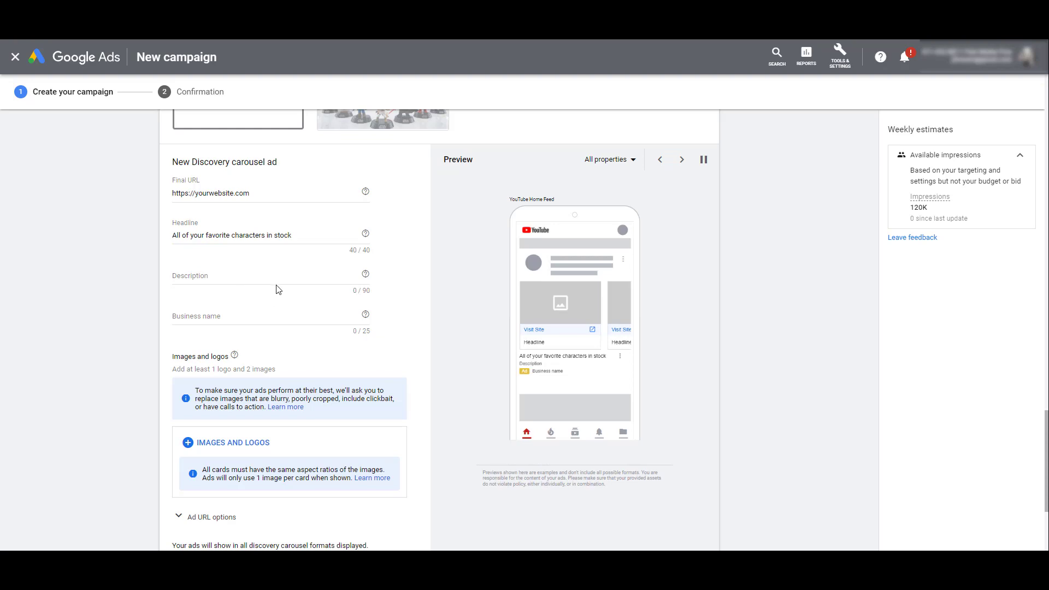
pyautogui.click(277, 285)
pyautogui.write('Shop a large selection of your favorite characters from all of the movies and shows.')
pyautogui.click(257, 314)
pyautogui.write('Business')
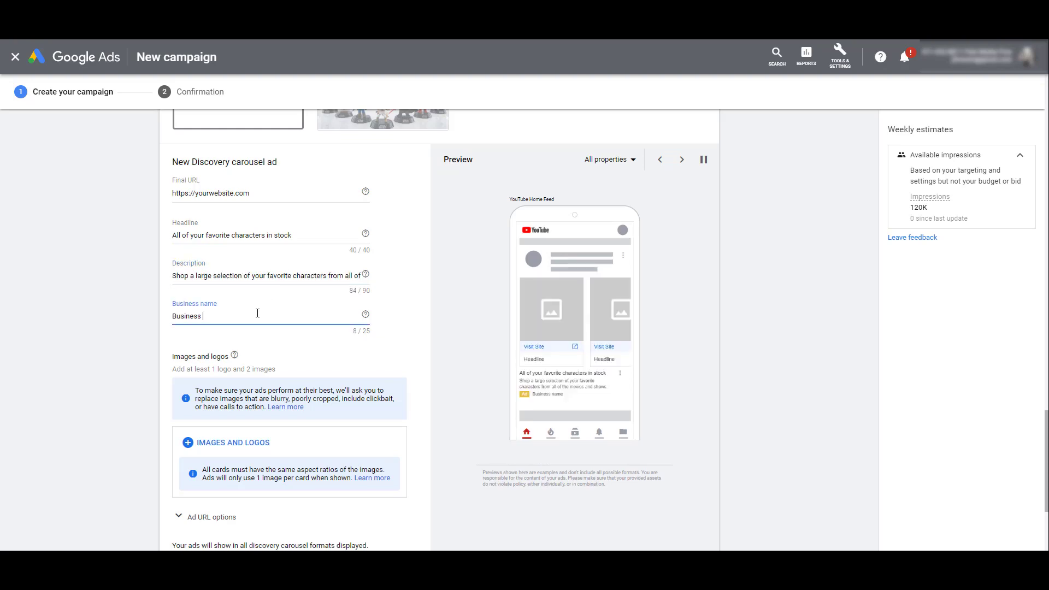
pyautogui.write(' name')
pyautogui.scroll(-3, 129, 279)
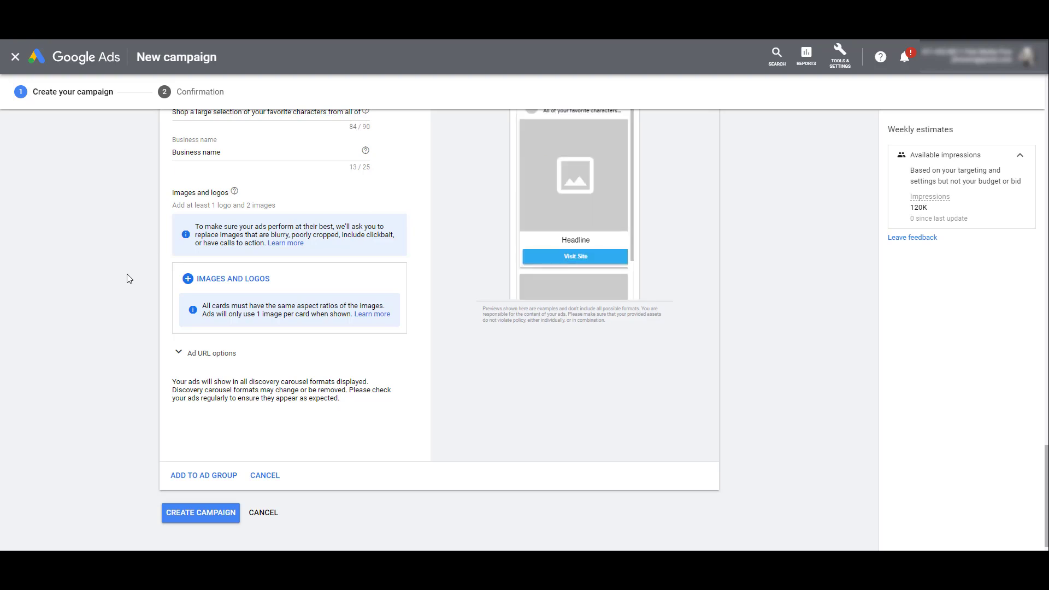
# Upload the Rey, Lando, Finn and red trooper figure images with square crops.
pyautogui.click(264, 282)
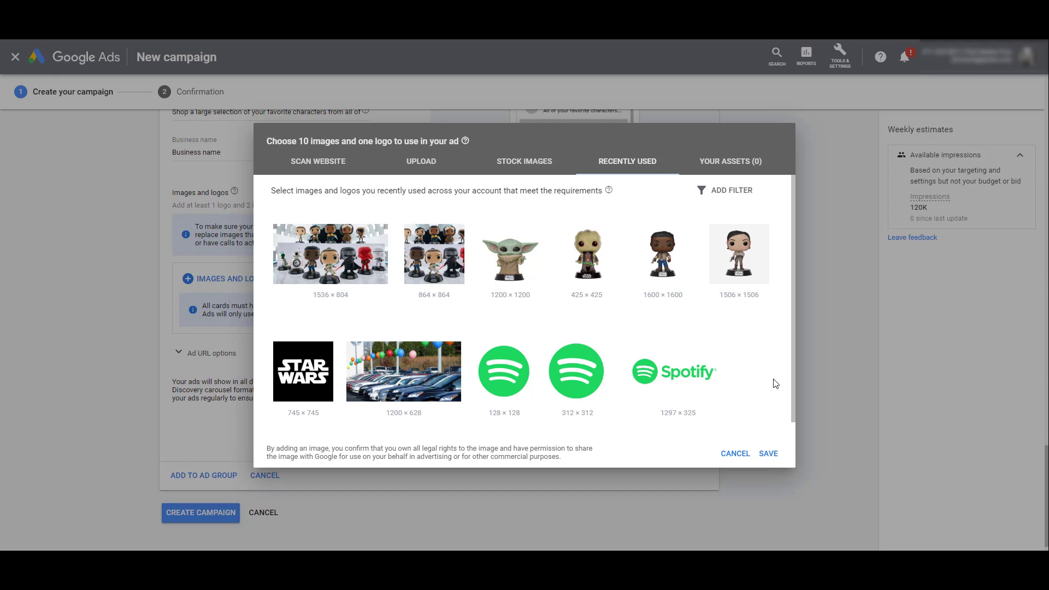
pyautogui.click(420, 170)
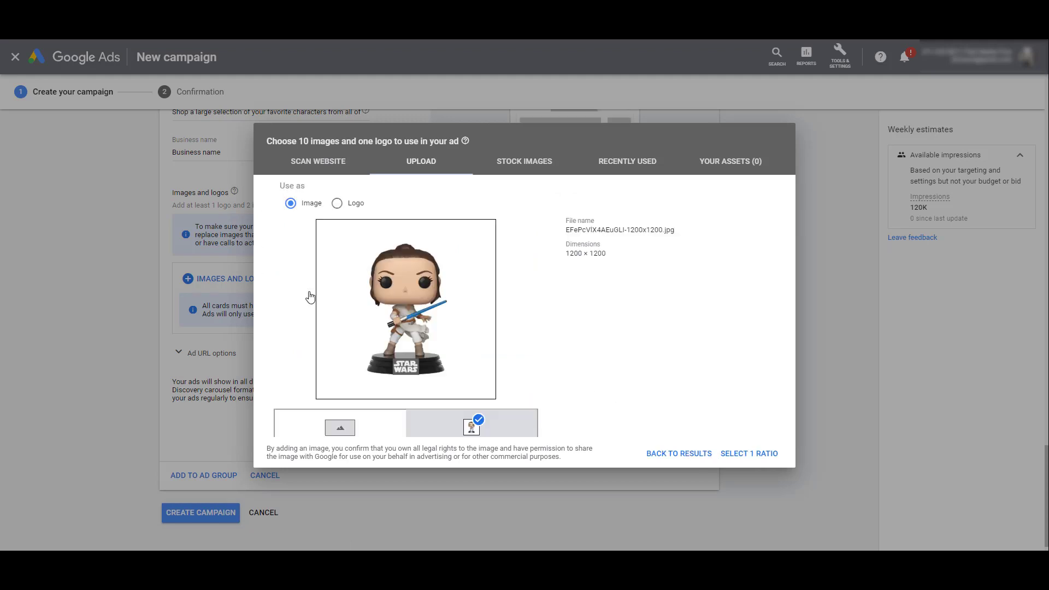
pyautogui.click(754, 455)
pyautogui.click(763, 461)
pyautogui.click(764, 461)
pyautogui.click(752, 458)
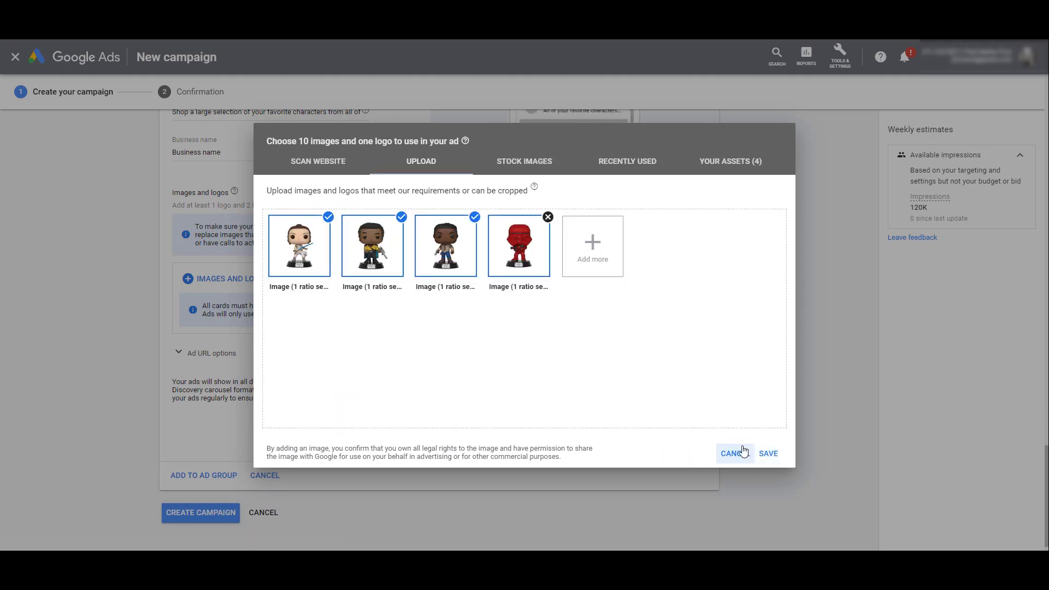
# Use the recently used Star Wars image as the logo, save, and title the first card 'Rey Pop'.
pyautogui.click(627, 161)
pyautogui.click(321, 406)
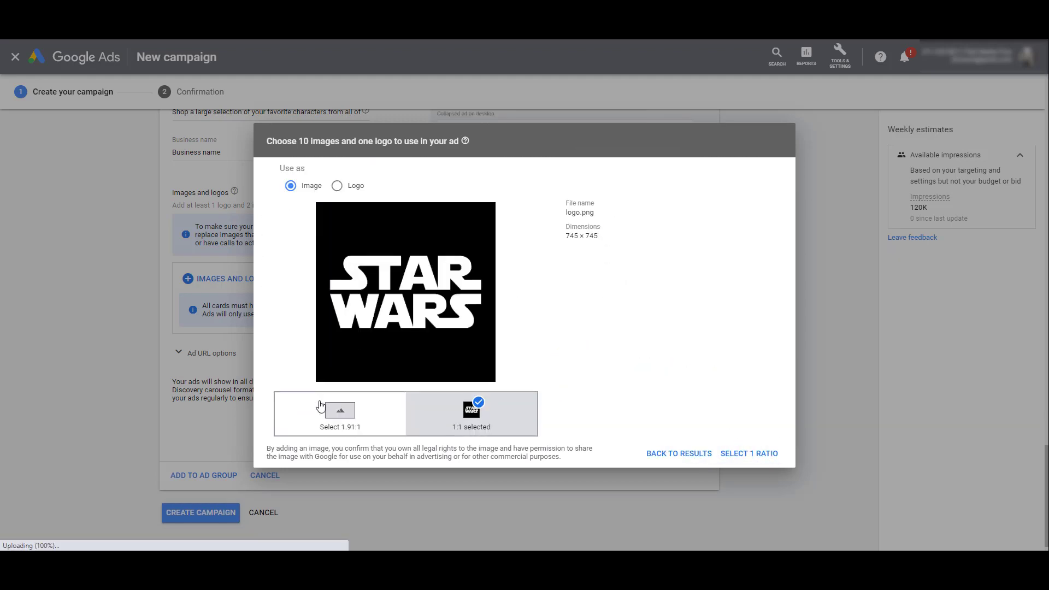
pyautogui.click(337, 186)
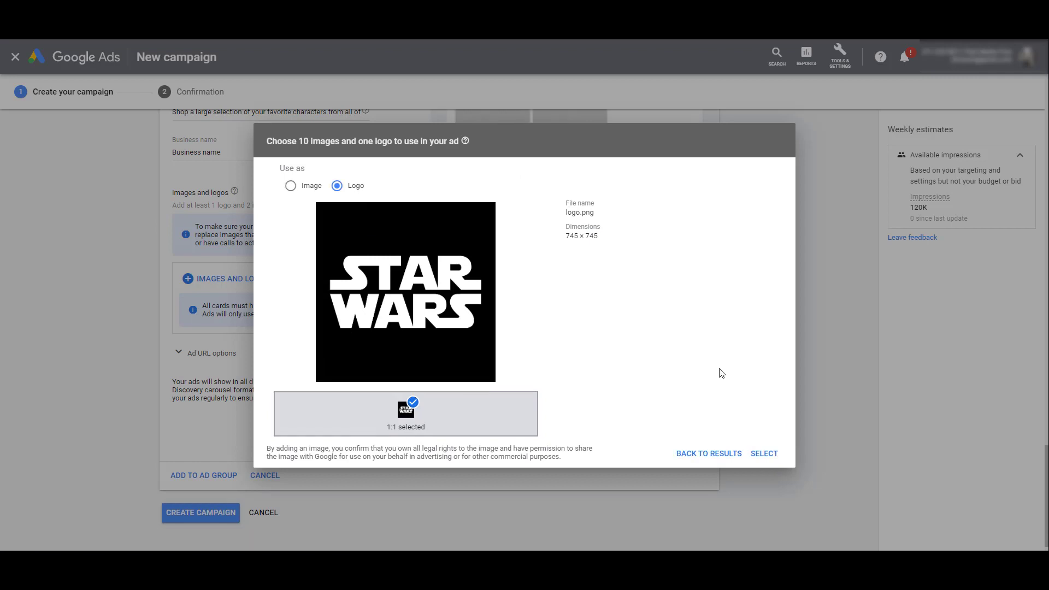
pyautogui.click(763, 455)
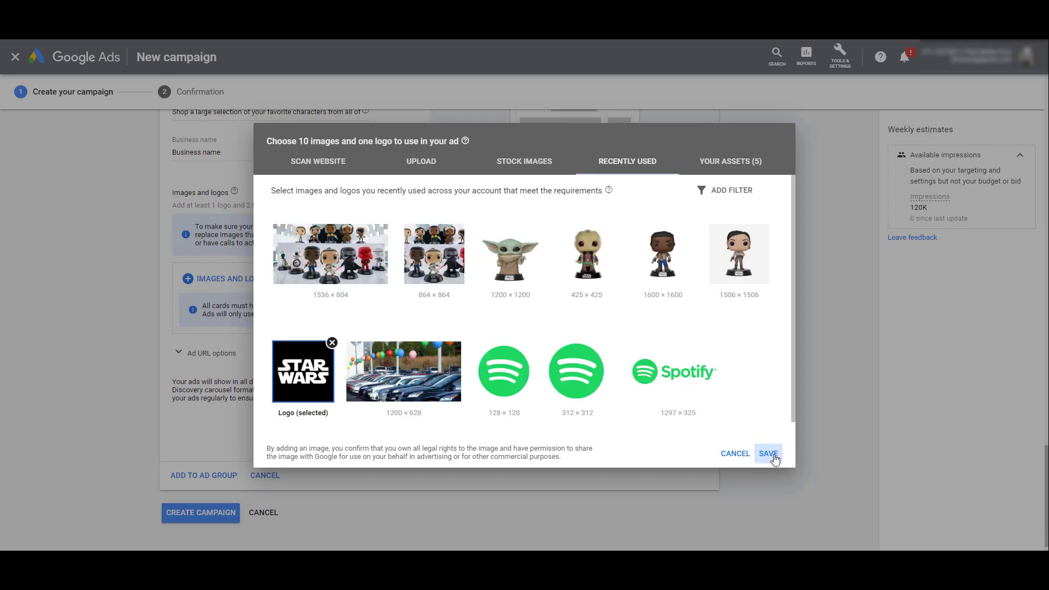
pyautogui.click(774, 456)
pyautogui.write('Rey Pop')
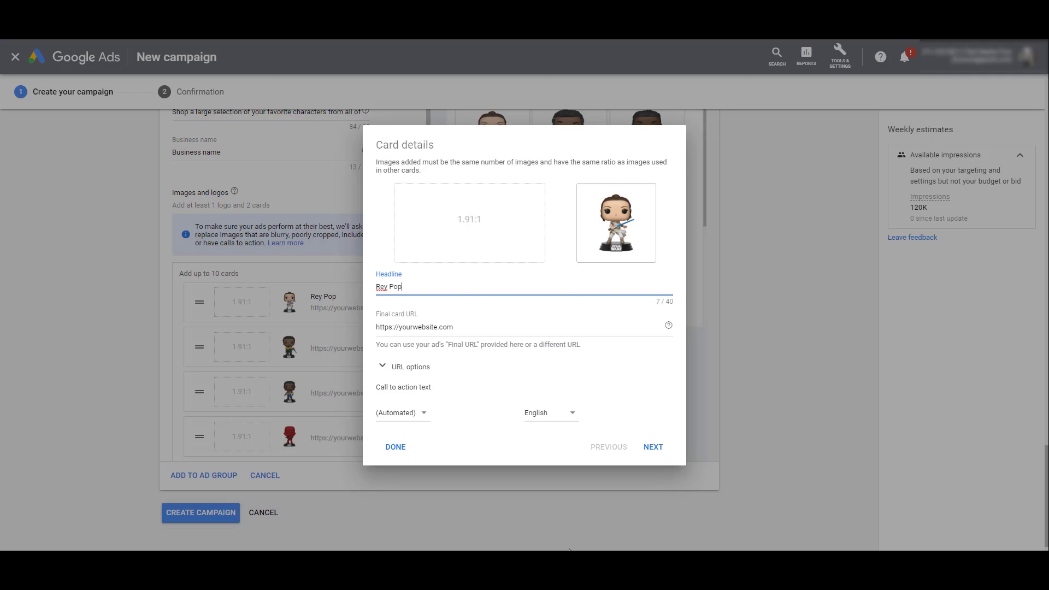
# Give Rey's card the final URL path /rey and a Shop Now call to action.
pyautogui.click(519, 326)
pyautogui.write('/rey')
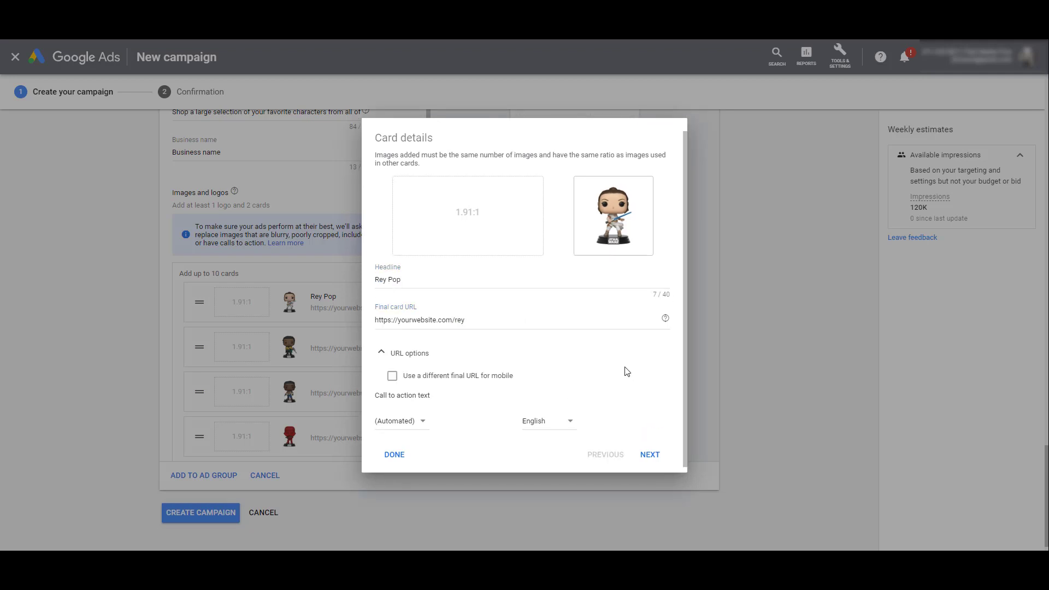
pyautogui.click(418, 428)
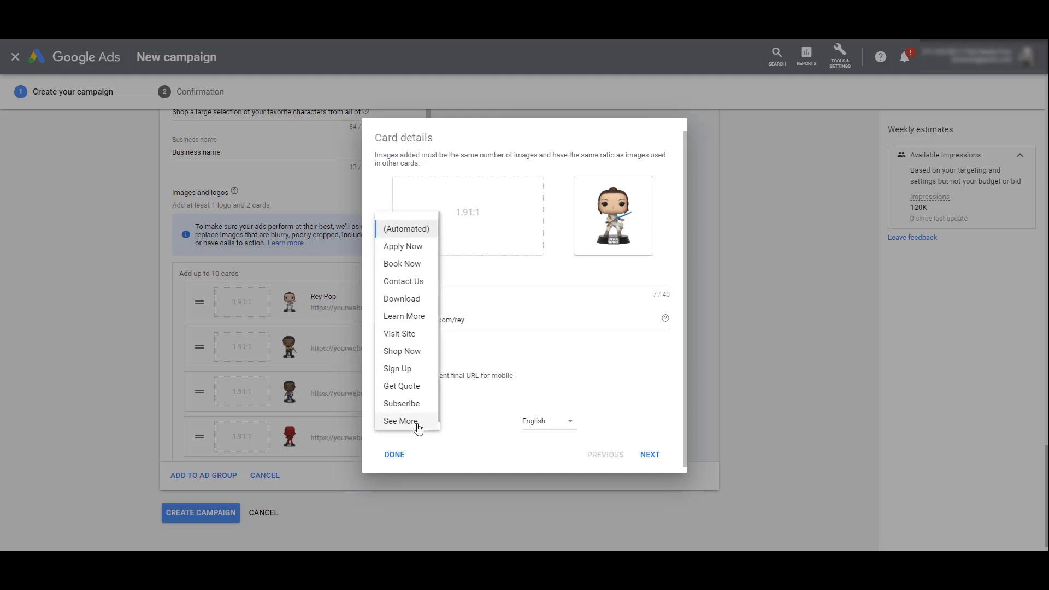
pyautogui.click(412, 351)
# Set up the Lando Pop card with /lando and the Finn Pop card with /finn.
pyautogui.click(650, 454)
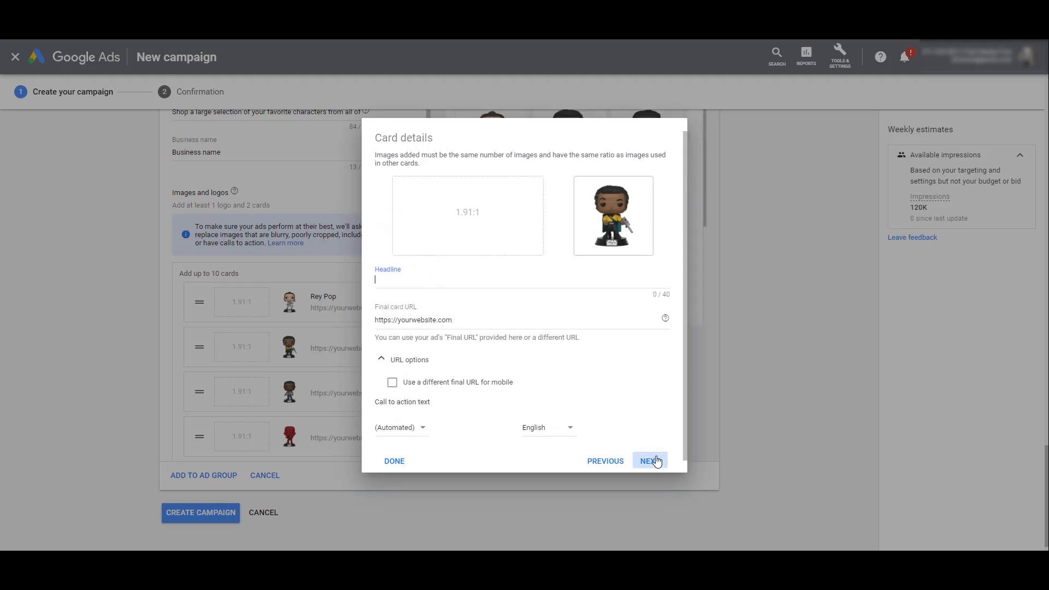
pyautogui.write('Lando Pop')
pyautogui.click(510, 319)
pyautogui.write('/lando')
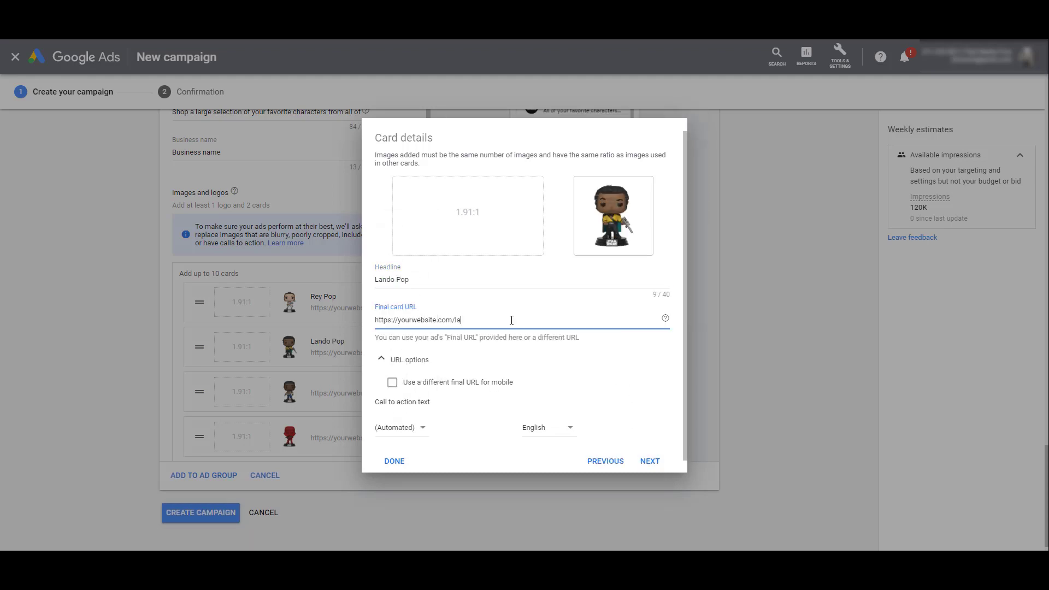
pyautogui.click(650, 461)
pyautogui.write('Finn Pop')
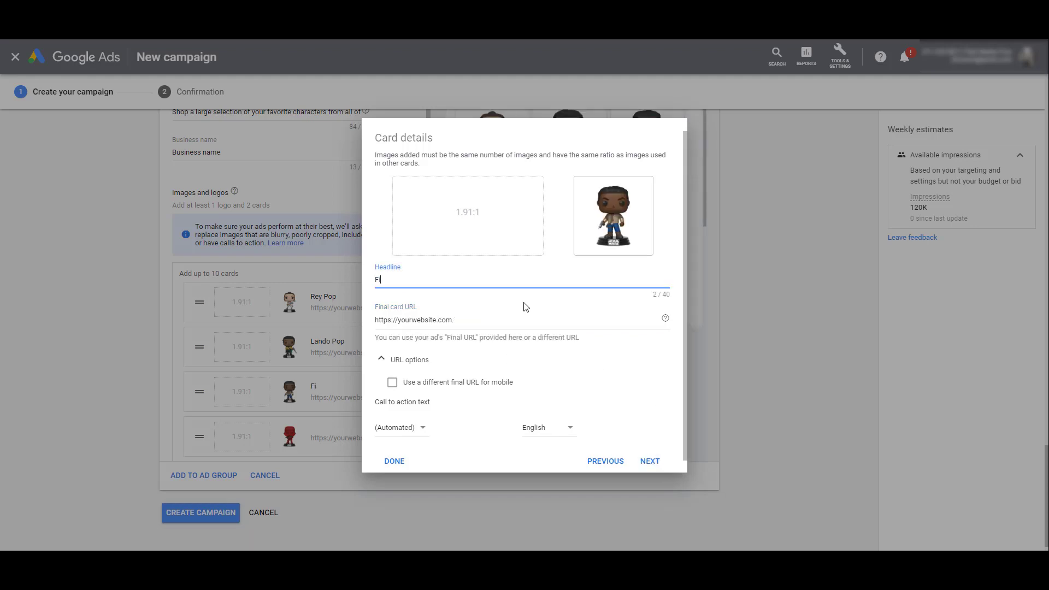
pyautogui.click(524, 319)
pyautogui.write('/finn')
# Set up the Sith Trooper Pop card with /sith-trooper and finish the card details.
pyautogui.click(650, 461)
pyautogui.write('Sith Trooper Pop')
pyautogui.click(527, 320)
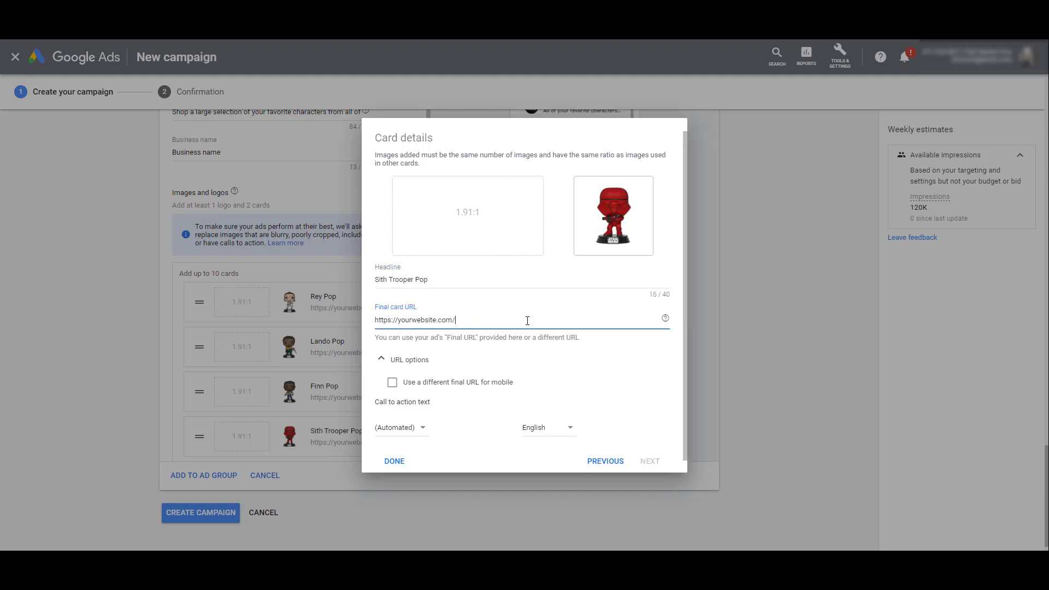
pyautogui.write('/sith-trooper')
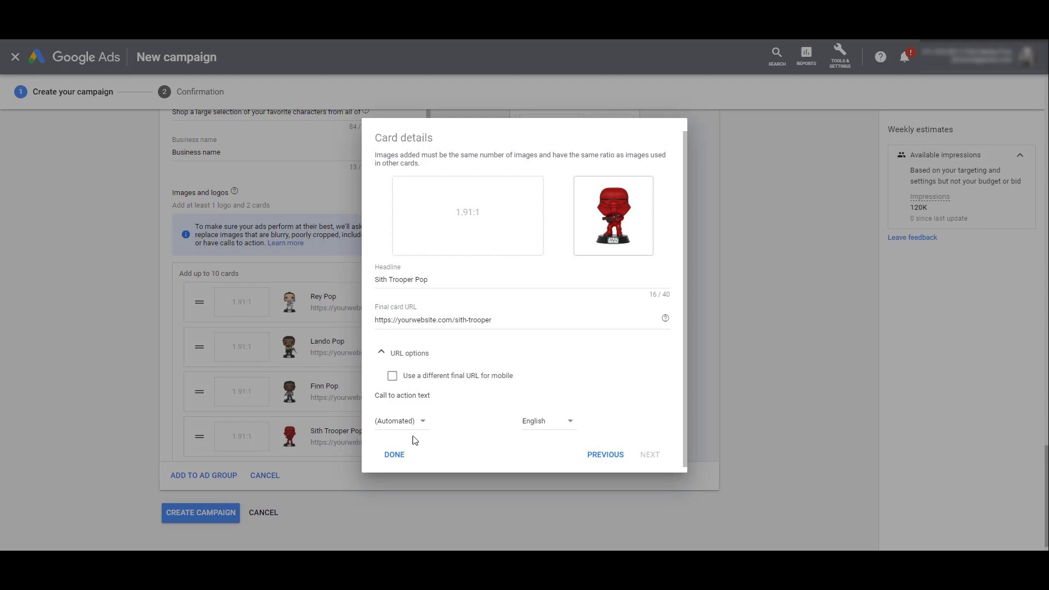
pyautogui.click(397, 458)
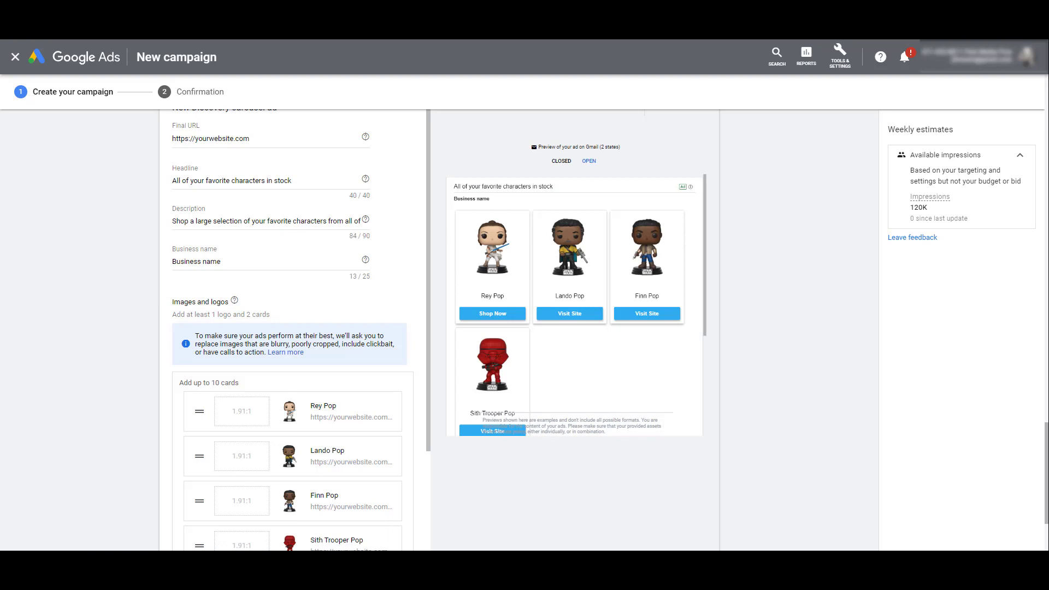
# Add the four-card carousel ad to the ad group and create the Discovery campaign.
pyautogui.scroll(-2, 817, 332)
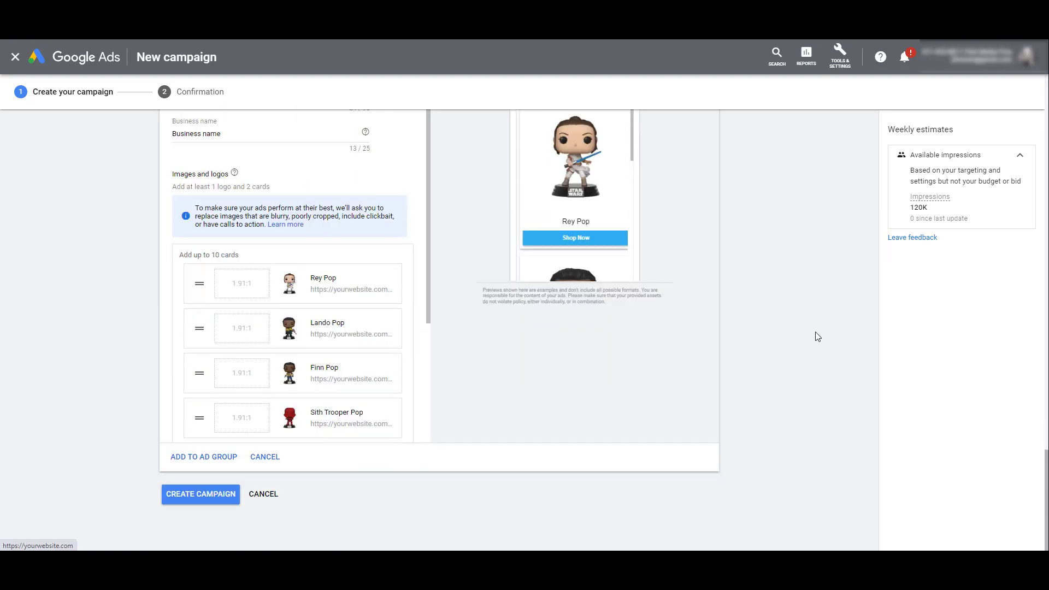
pyautogui.click(198, 458)
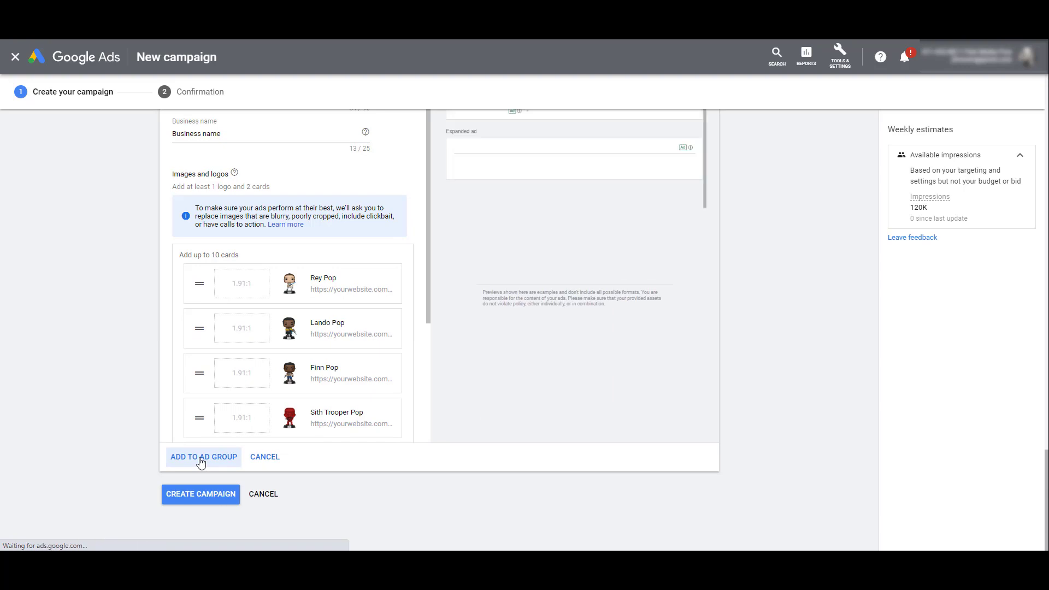
pyautogui.click(201, 494)
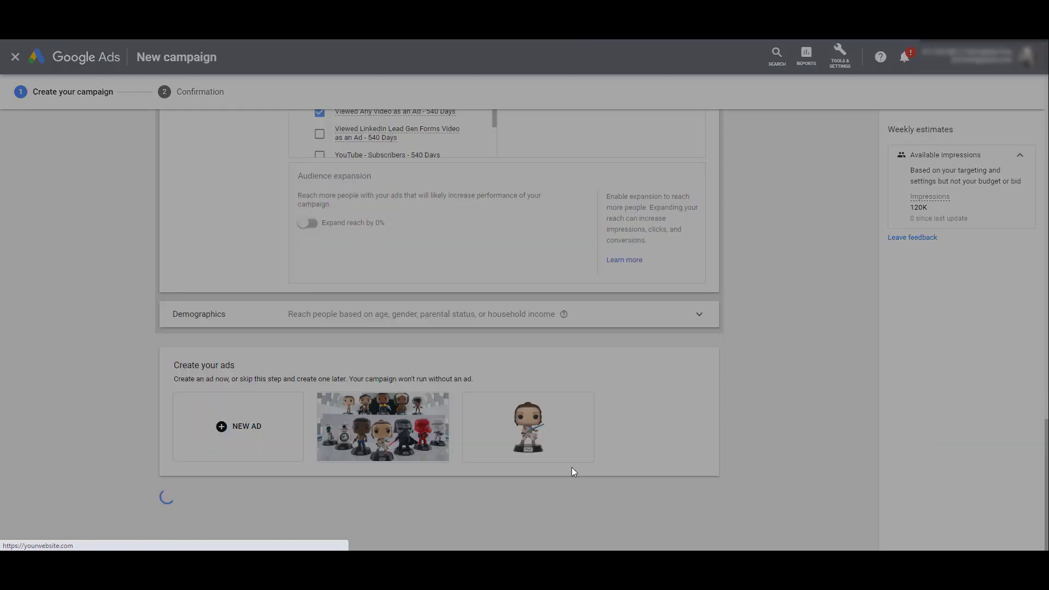